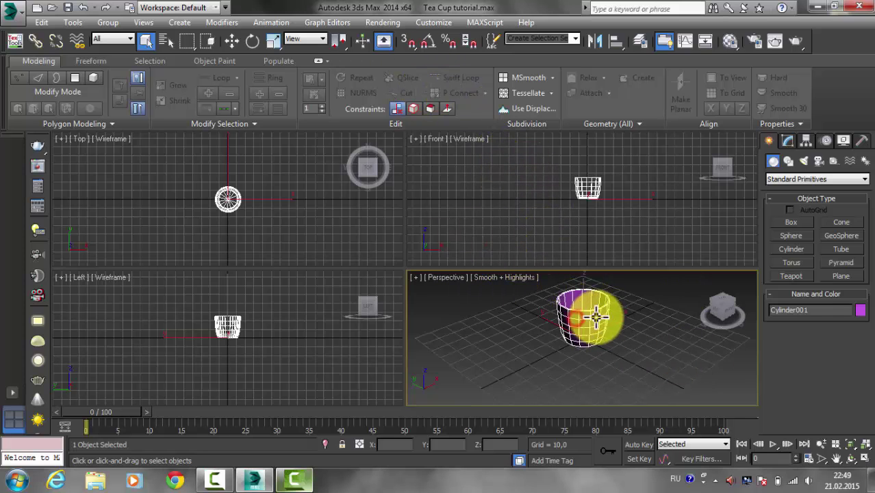
# Enter the cup's polygon sub-object level and maximize the Perspective viewport.
pyautogui.click(782, 140)
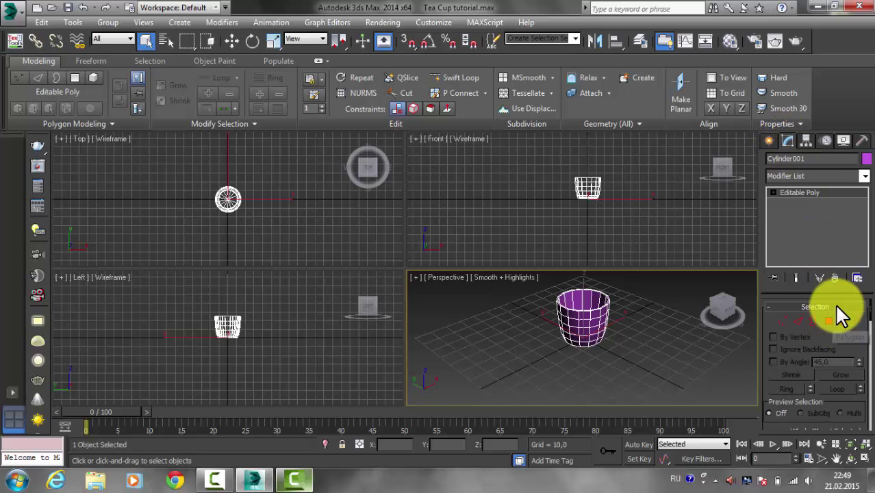
pyautogui.click(830, 320)
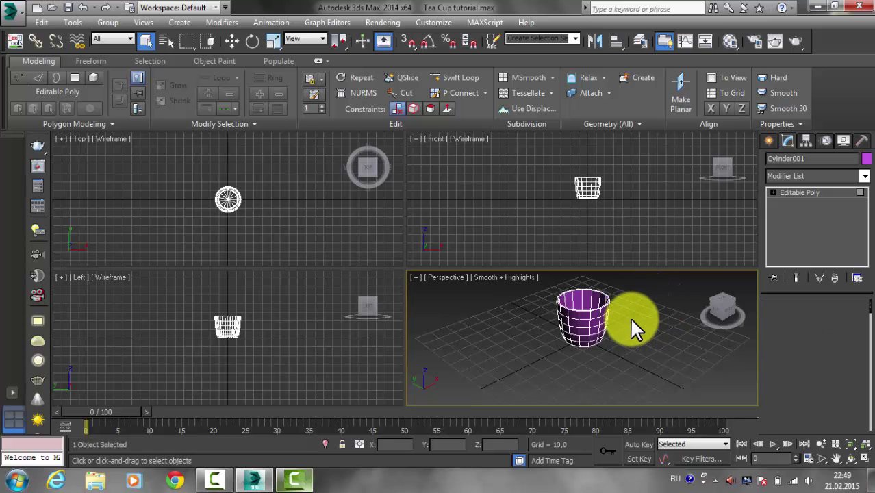
pyautogui.scroll(2, 593, 308)
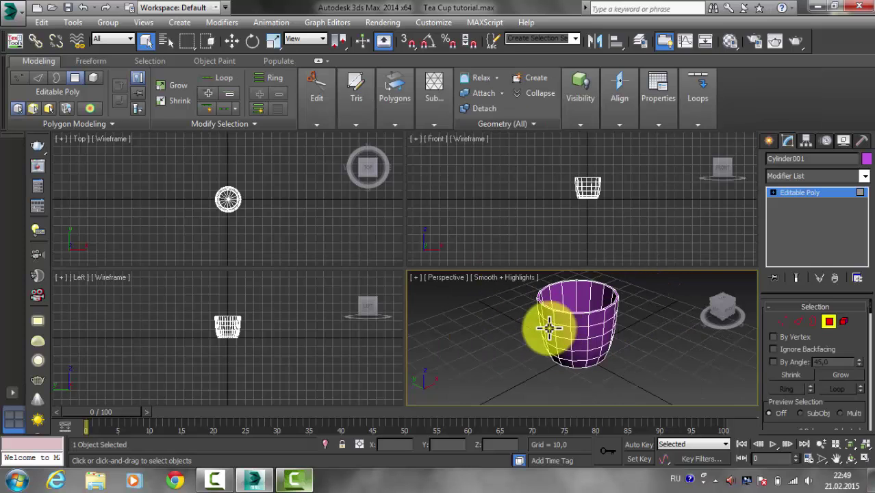
pyautogui.click(864, 458)
pyautogui.moveTo(551, 277); pyautogui.dragTo(590, 271, button='middle')
pyautogui.keyDown('alt'); pyautogui.moveTo(526, 248); pyautogui.dragTo(531, 267, button='middle'); pyautogui.keyUp('alt')
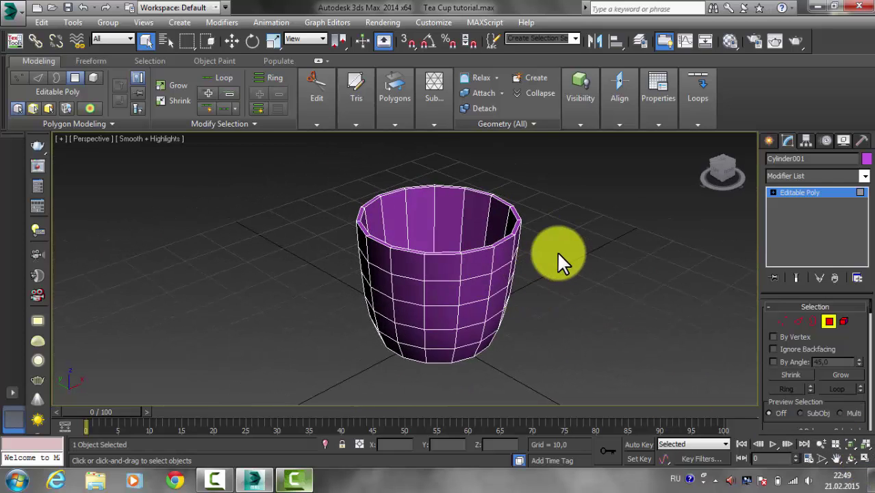
pyautogui.keyDown('alt'); pyautogui.moveTo(648, 252); pyautogui.dragTo(667, 241, button='middle'); pyautogui.keyUp('alt')
# Leave the polygon level and add a TurboSmooth modifier to the cup.
pyautogui.click(792, 191)
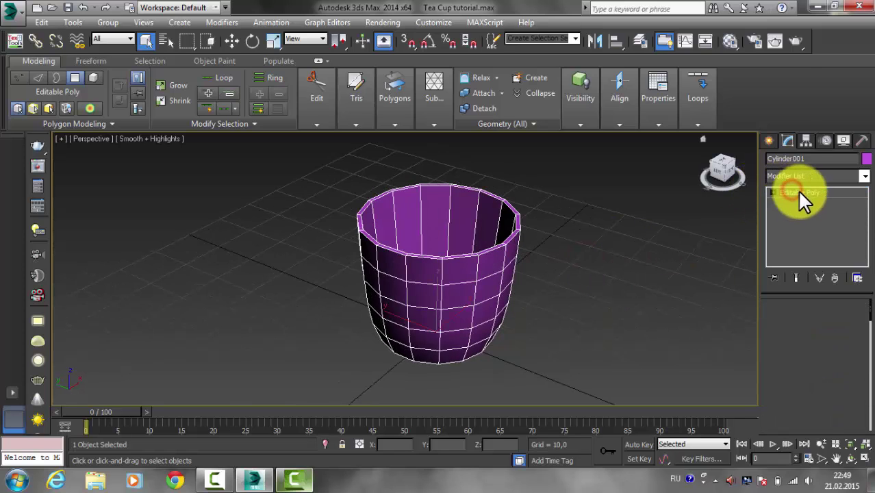
pyautogui.click(733, 232)
pyautogui.keyDown('alt'); pyautogui.moveTo(647, 288); pyautogui.dragTo(606, 199, button='middle'); pyautogui.keyUp('alt')
pyautogui.keyDown('alt'); pyautogui.moveTo(556, 218); pyautogui.dragTo(477, 244, button='middle'); pyautogui.keyUp('alt')
pyautogui.click(477, 245)
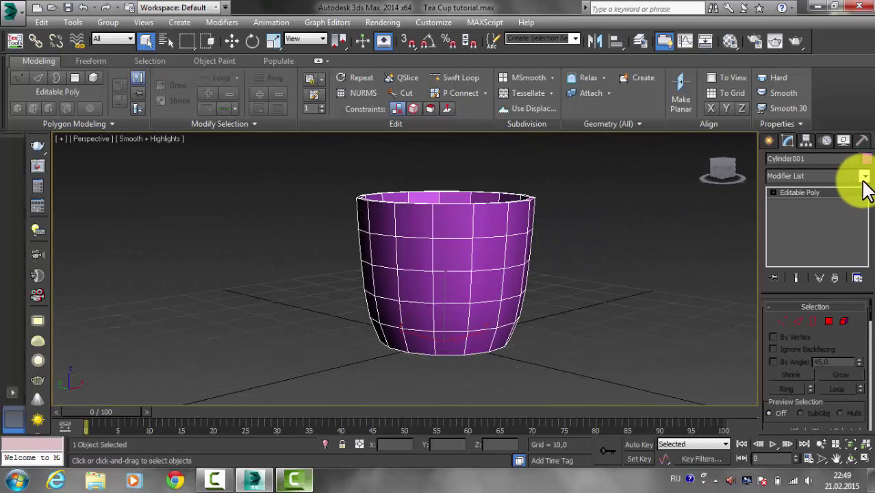
pyautogui.click(865, 177)
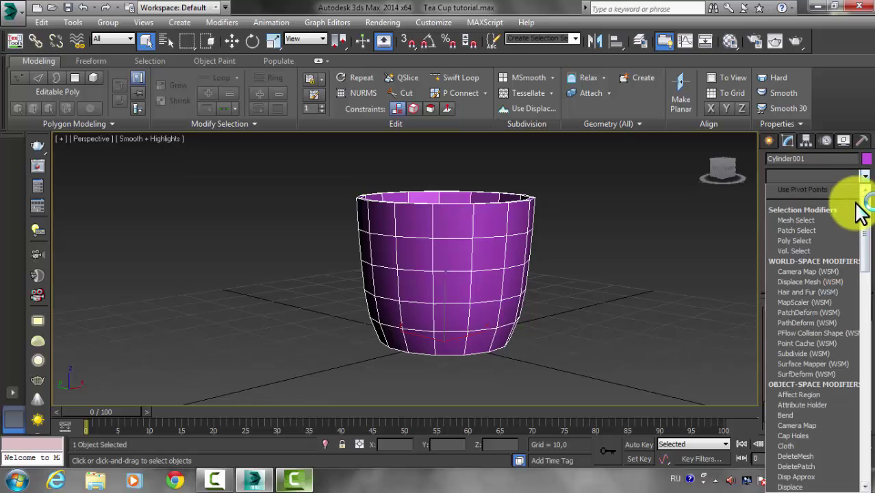
pyautogui.moveTo(868, 213); pyautogui.dragTo(866, 438)
pyautogui.click(805, 302)
# Examine the smoothed cup's mesh and unselected shading from several angles and distances, and restore the home view.
pyautogui.keyDown('alt'); pyautogui.moveTo(674, 271); pyautogui.dragTo(482, 235, button='middle'); pyautogui.keyUp('alt')
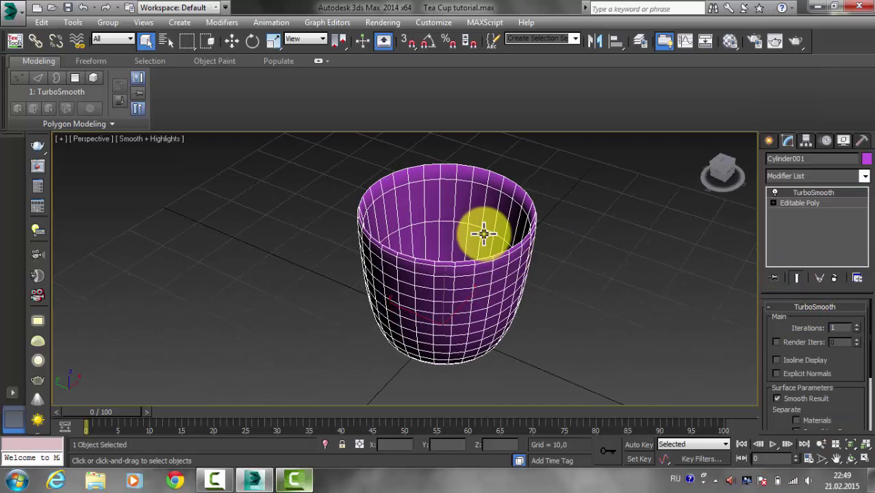
pyautogui.keyDown('alt'); pyautogui.moveTo(635, 211); pyautogui.dragTo(600, 192, button='middle'); pyautogui.keyUp('alt')
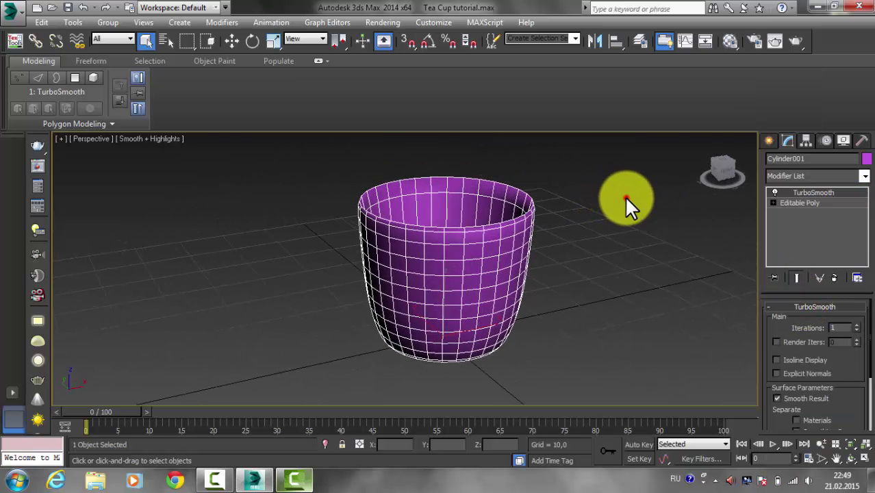
pyautogui.click(625, 196)
pyautogui.keyDown('alt'); pyautogui.moveTo(534, 202); pyautogui.dragTo(473, 240, button='middle'); pyautogui.keyUp('alt')
pyautogui.click(472, 241)
pyautogui.scroll(3, 516, 234)
pyautogui.scroll(-4, 529, 233)
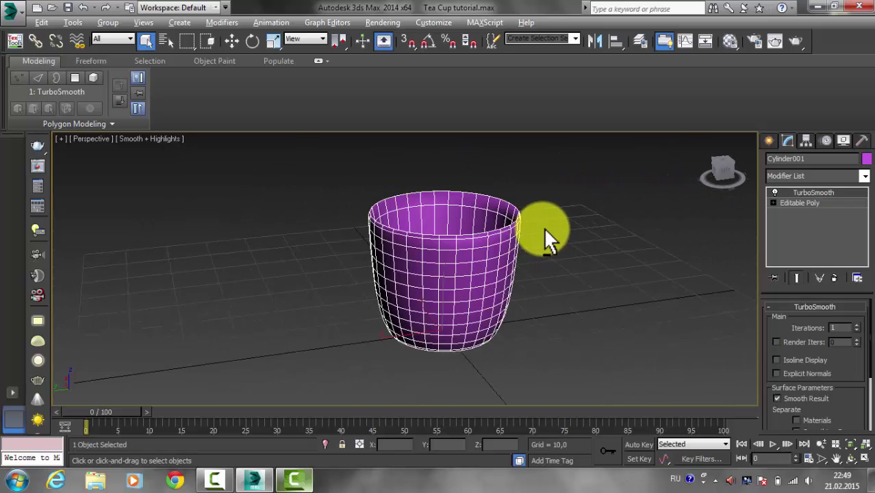
pyautogui.click(561, 217)
pyautogui.keyDown('alt'); pyautogui.moveTo(659, 171); pyautogui.dragTo(677, 171, button='middle'); pyautogui.keyUp('alt')
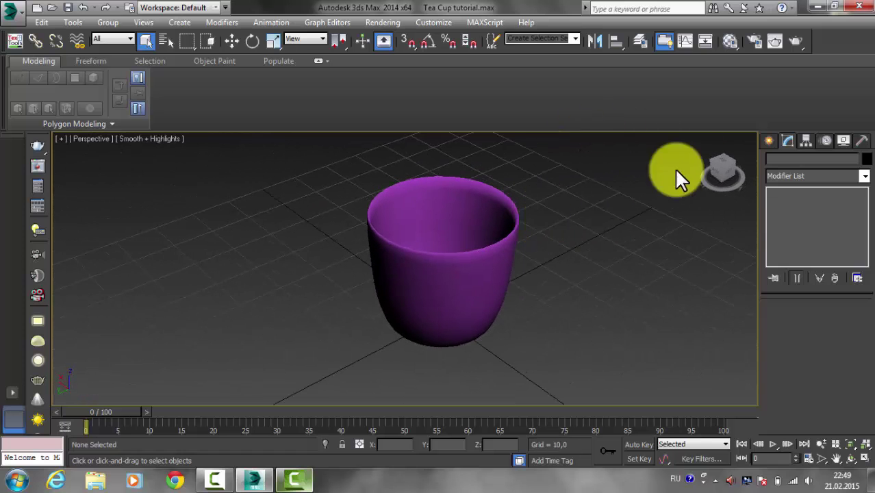
pyautogui.click(702, 139)
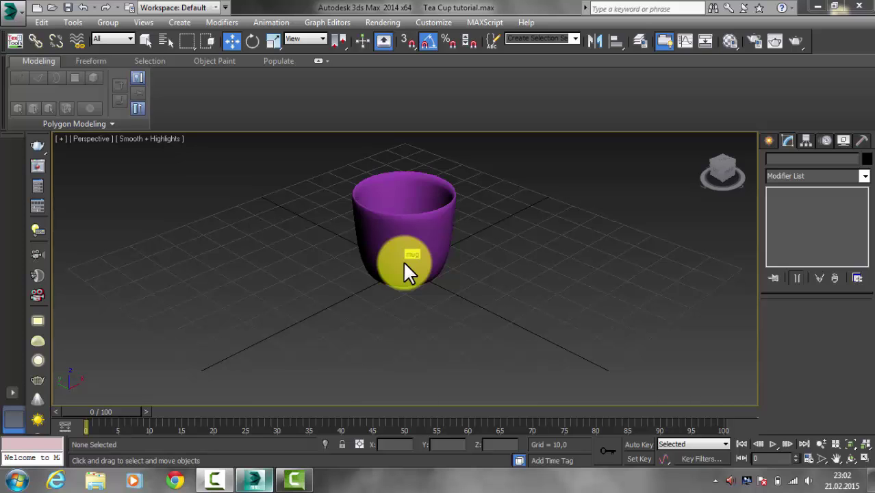
# On the mug's Editable Poly level, insert Swift Loop edge loops close to the rim's outer and inner edges.
pyautogui.click(404, 265)
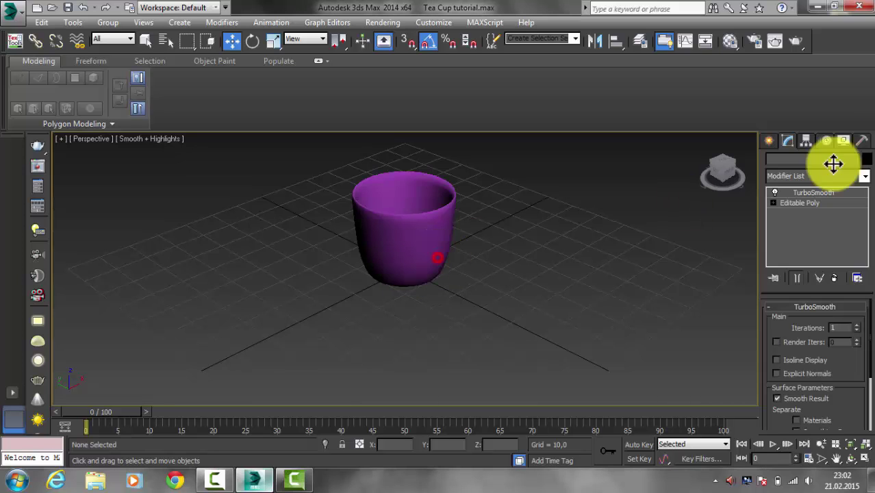
pyautogui.click(810, 203)
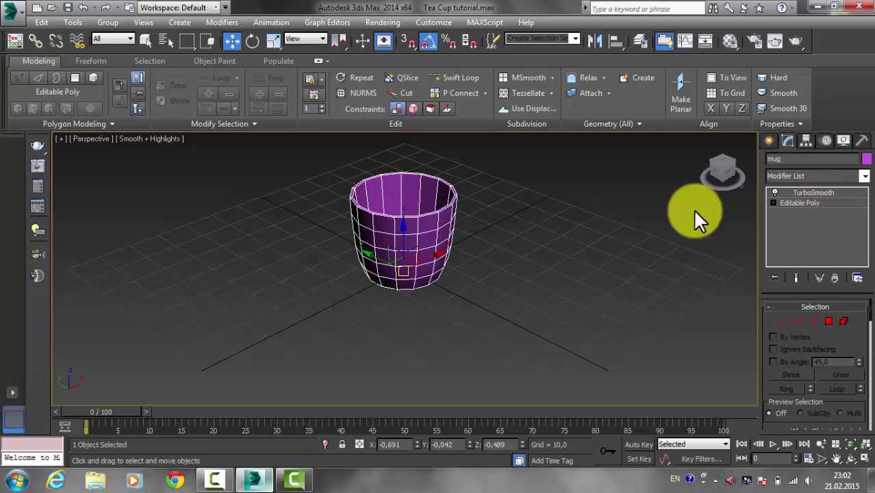
pyautogui.click(451, 77)
pyautogui.scroll(5, 460, 260)
pyautogui.moveTo(461, 260); pyautogui.dragTo(500, 291, button='middle')
pyautogui.scroll(3, 469, 243)
pyautogui.moveTo(469, 243); pyautogui.dragTo(486, 289, button='middle')
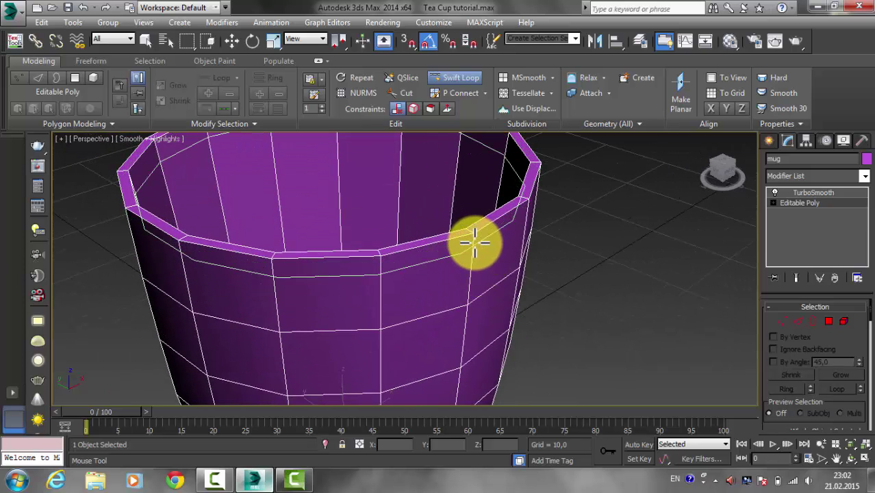
pyautogui.click(474, 240)
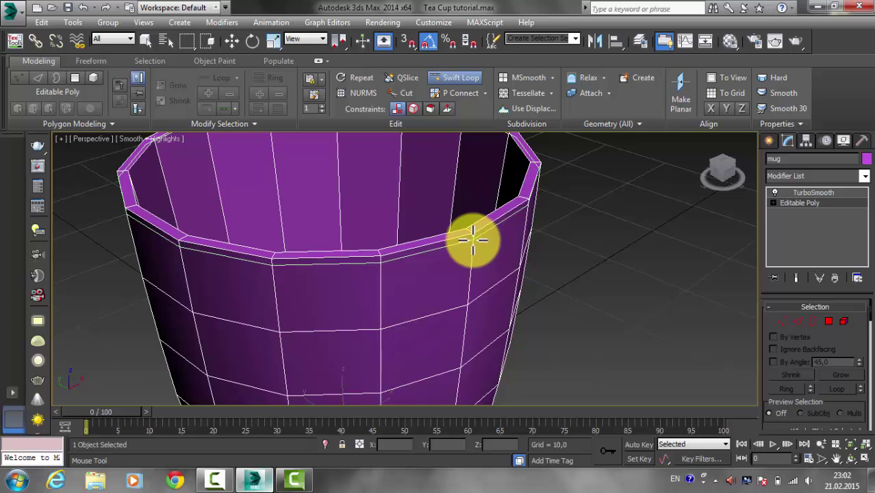
pyautogui.click(474, 240)
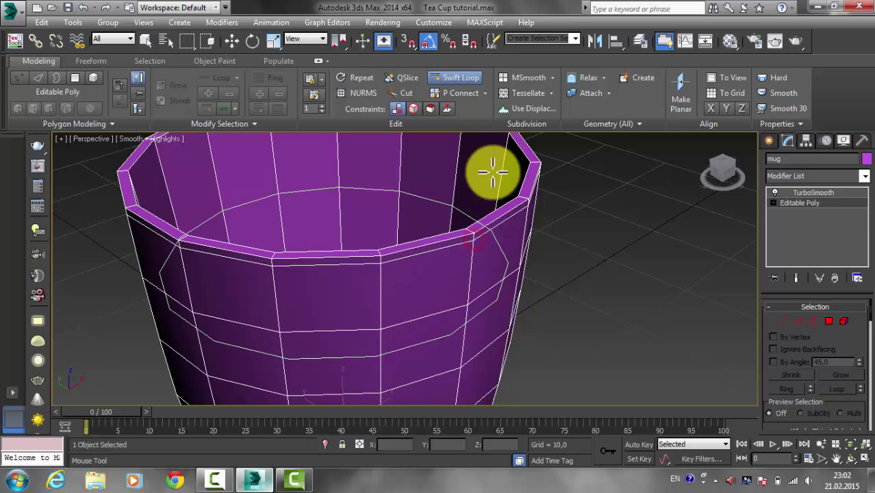
pyautogui.click(509, 142)
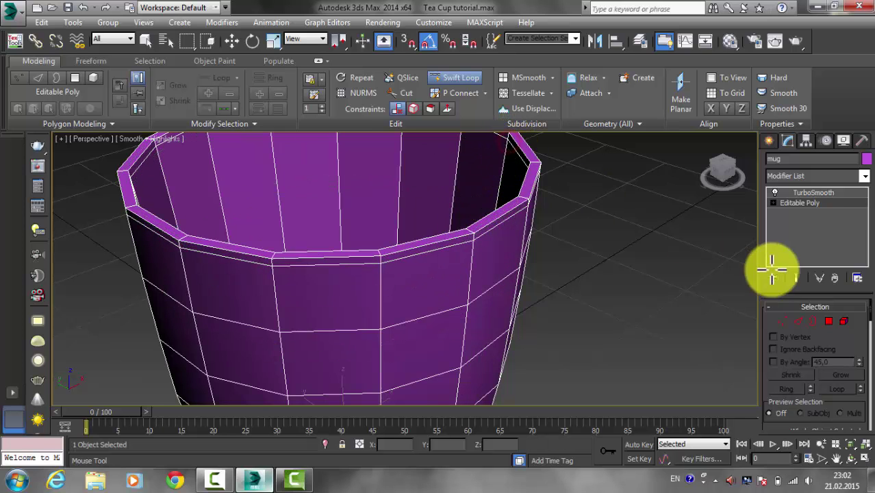
pyautogui.rightClick(687, 250)
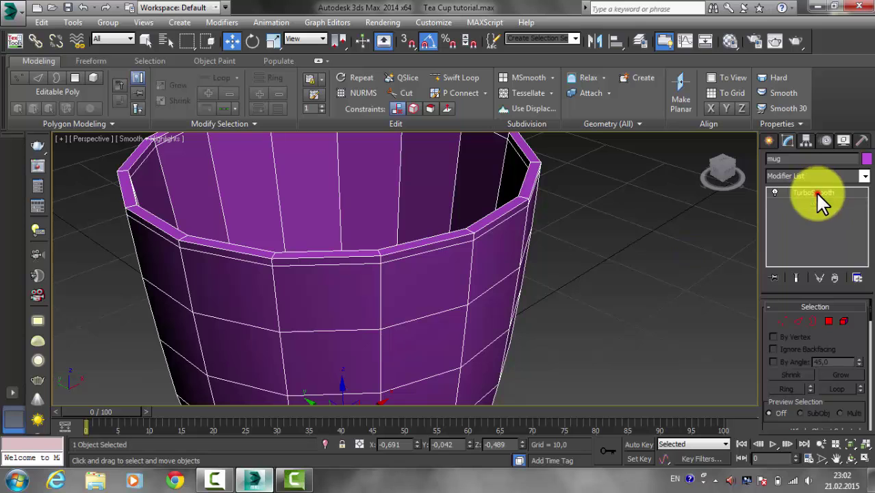
# Check the mug's rim with TurboSmooth applied, and undo the added rim loops to compare it without them.
pyautogui.click(817, 193)
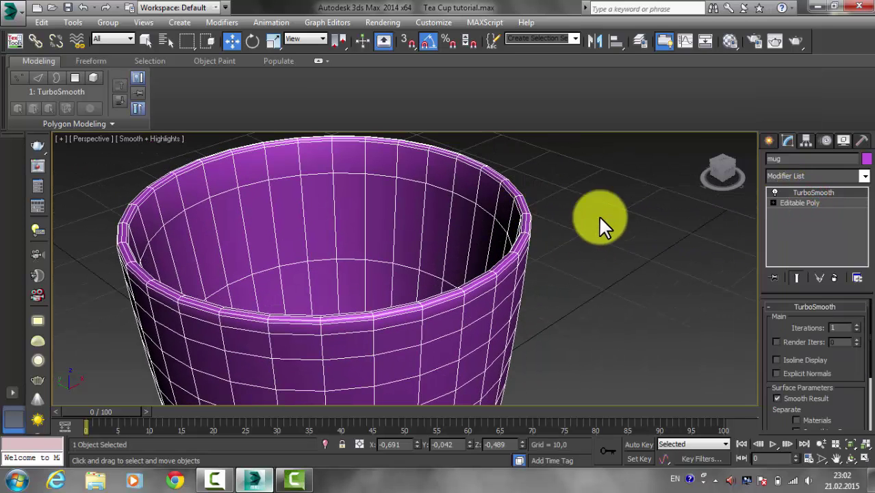
pyautogui.click(621, 227)
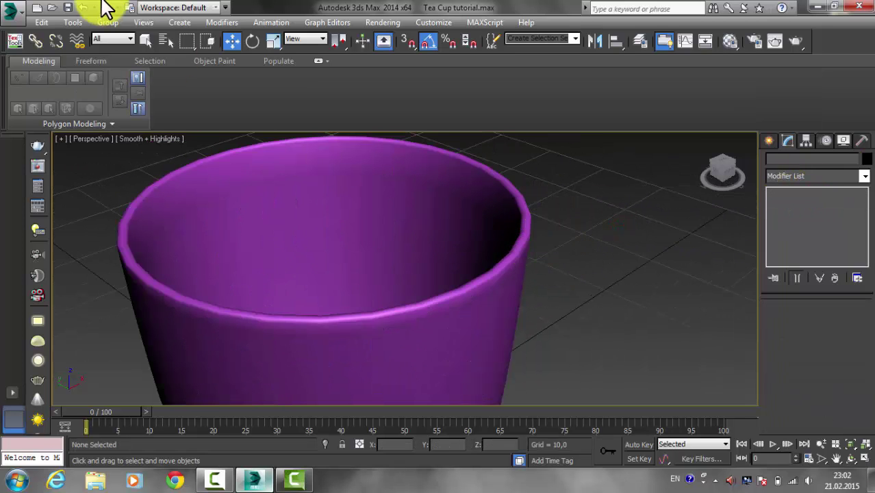
pyautogui.click(80, 8)
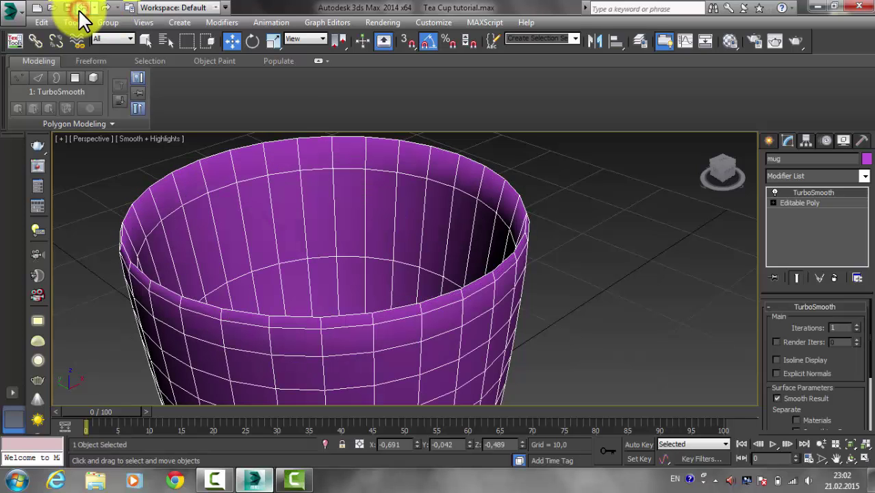
pyautogui.click(649, 194)
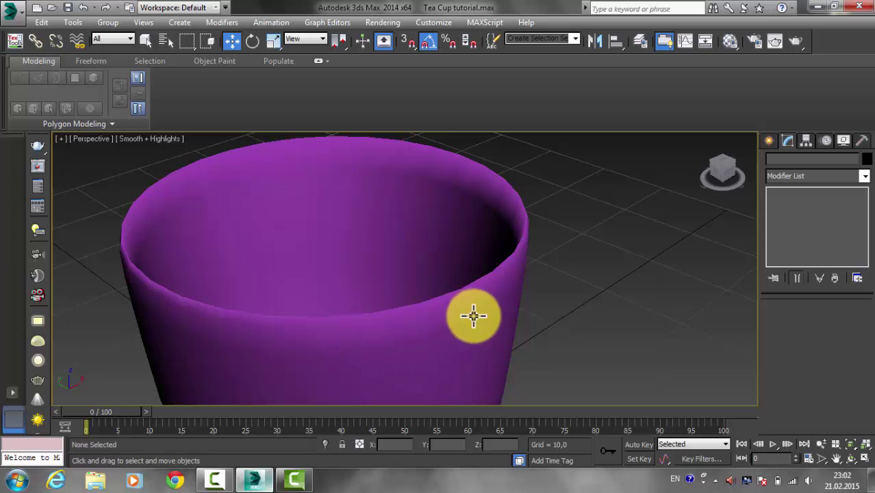
# Add supporting edge loops just below the mug's rim on the inner and outer walls using Swift Loop.
pyautogui.click(512, 295)
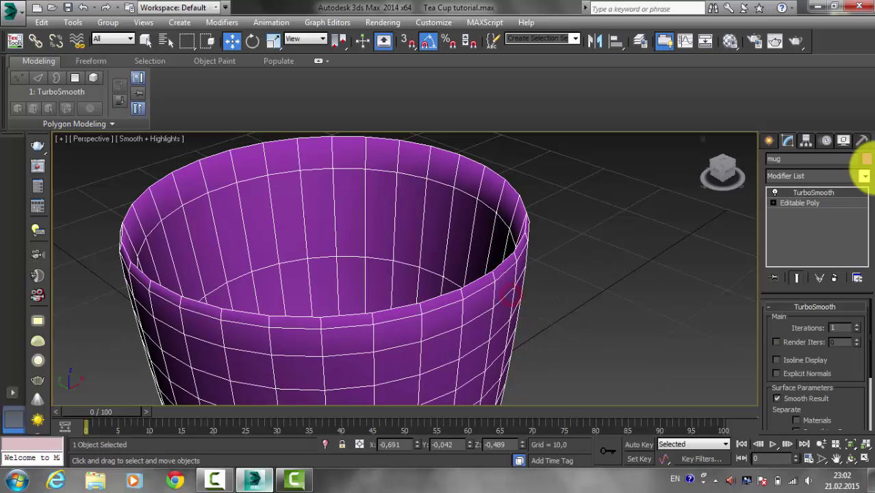
pyautogui.click(791, 203)
pyautogui.click(455, 80)
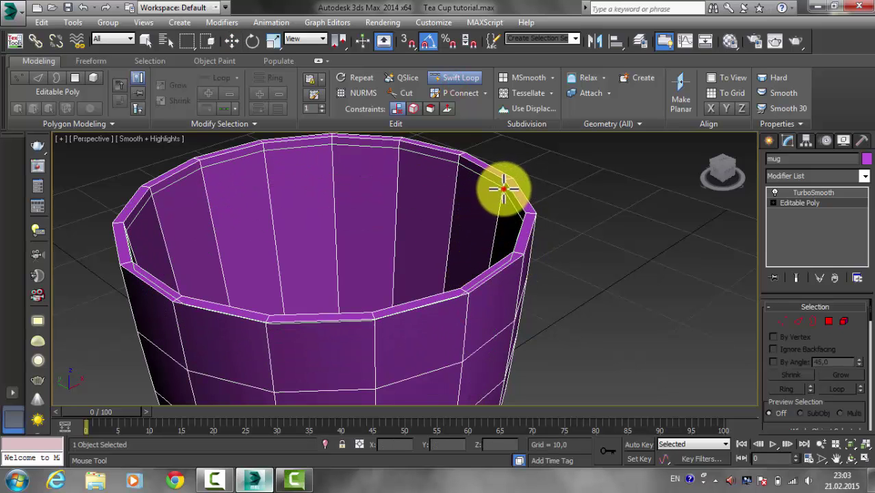
pyautogui.click(466, 301)
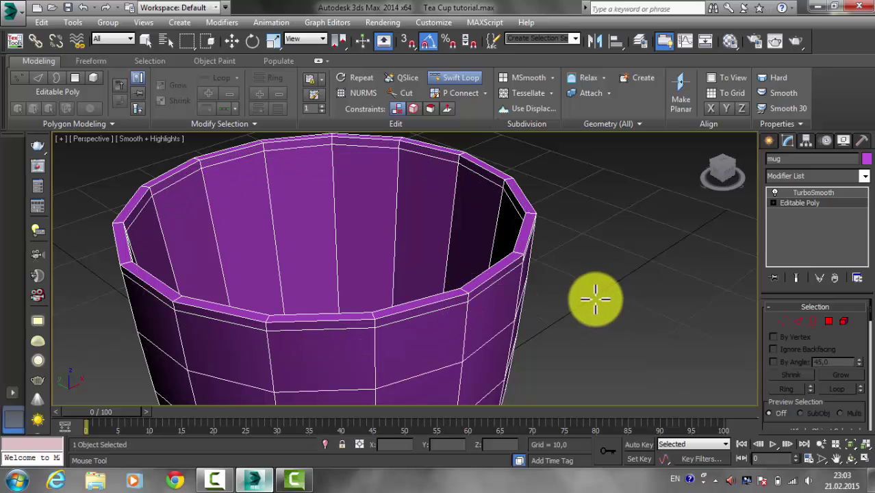
# Add a Swift Loop edge loop around the rim on the mug's underside and exit the tool.
pyautogui.scroll(-4, 610, 289)
pyautogui.keyDown('alt'); pyautogui.moveTo(604, 303); pyautogui.dragTo(564, 171, button='middle'); pyautogui.keyUp('alt')
pyautogui.scroll(5, 552, 259)
pyautogui.scroll(-4, 552, 258)
pyautogui.keyDown('alt'); pyautogui.moveTo(496, 249); pyautogui.dragTo(495, 179, button='middle'); pyautogui.keyUp('alt')
pyautogui.scroll(-3, 521, 278)
pyautogui.moveTo(504, 283); pyautogui.dragTo(487, 277, button='middle')
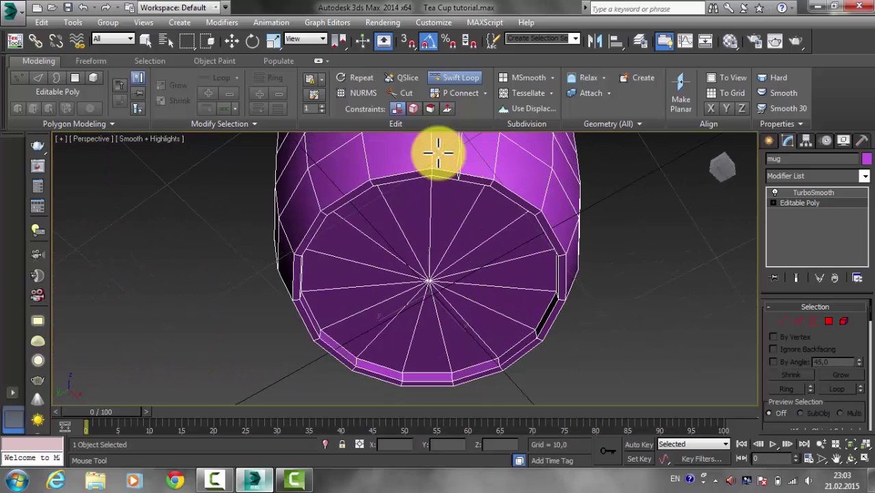
pyautogui.keyDown('alt'); pyautogui.moveTo(514, 237); pyautogui.dragTo(344, 299, button='middle'); pyautogui.keyUp('alt')
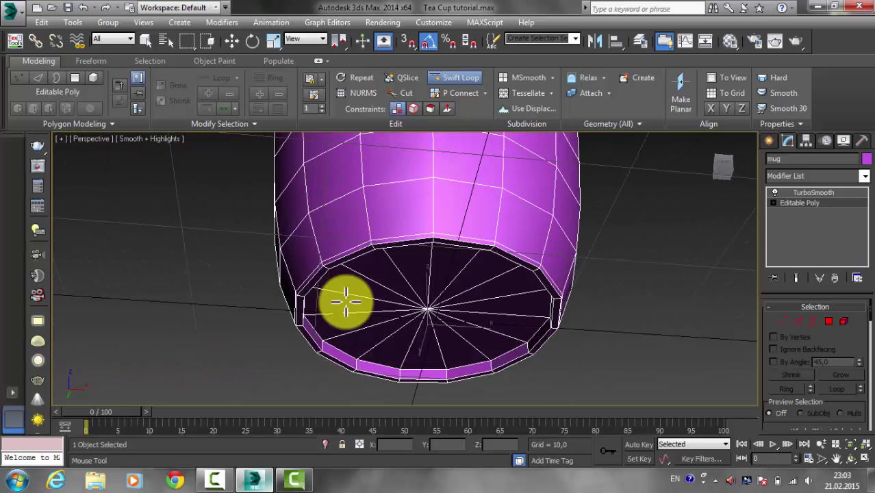
pyautogui.click(357, 364)
pyautogui.keyDown('alt'); pyautogui.moveTo(400, 330); pyautogui.dragTo(567, 274, button='middle'); pyautogui.keyUp('alt')
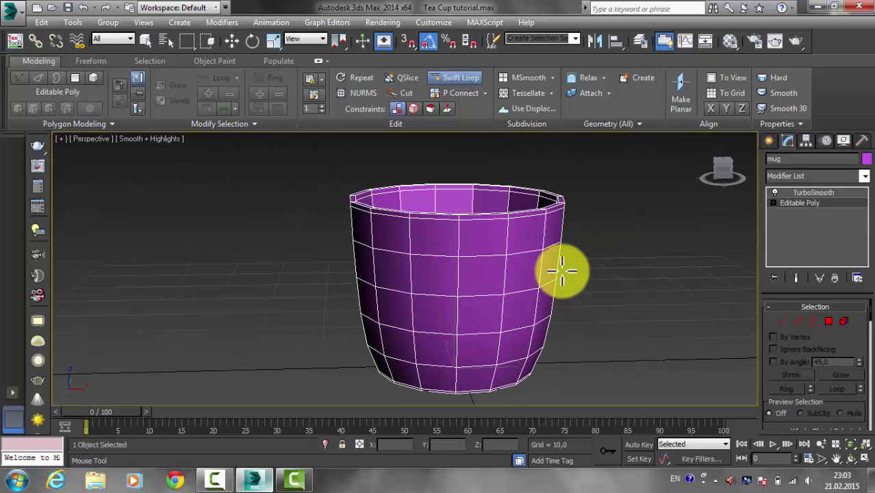
pyautogui.rightClick(563, 251)
# Return to the mug's TurboSmooth level, deselect the mug, and restore the home view.
pyautogui.click(847, 196)
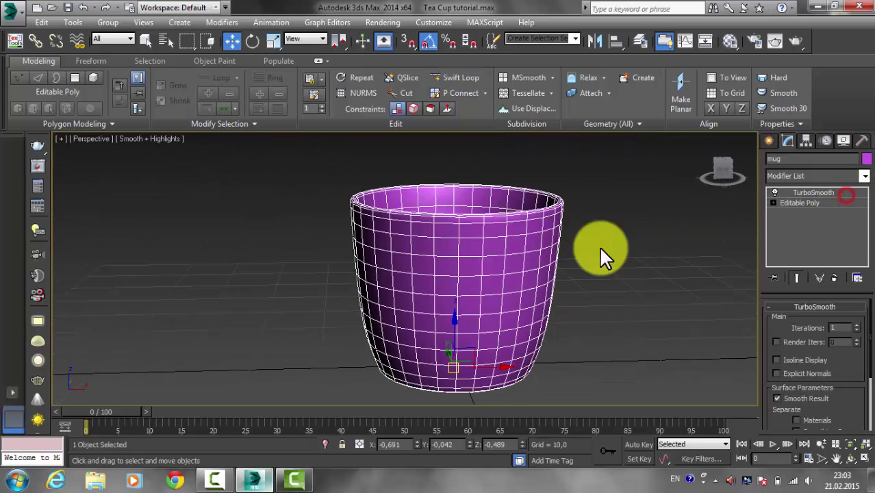
pyautogui.click(605, 250)
pyautogui.click(702, 138)
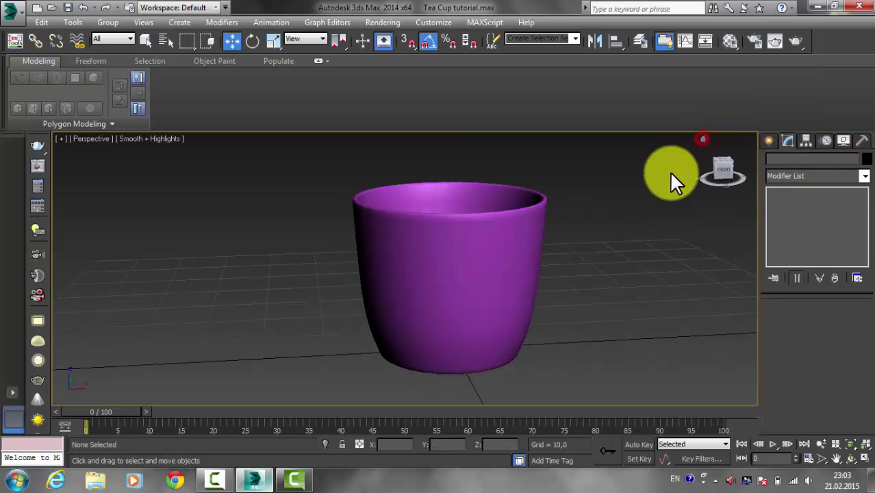
# Freeze the mug and unfreeze all objects again.
pyautogui.click(415, 222)
pyautogui.rightClick(422, 246)
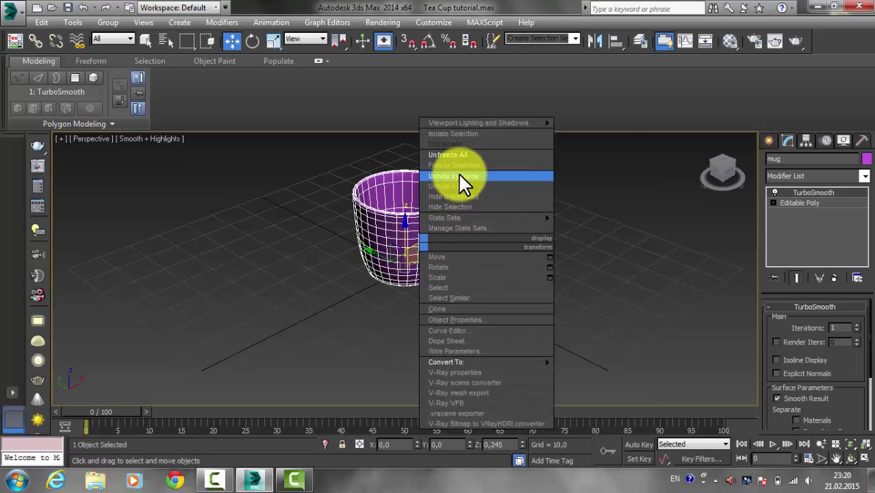
pyautogui.click(457, 165)
pyautogui.moveTo(495, 154); pyautogui.dragTo(487, 137)
pyautogui.rightClick(413, 241)
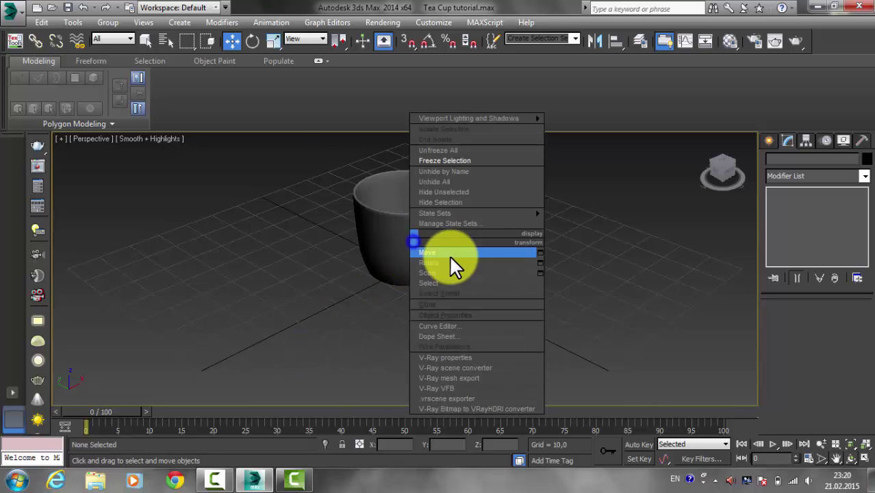
pyautogui.click(481, 150)
# Select the mug and freeze it.
pyautogui.click(426, 231)
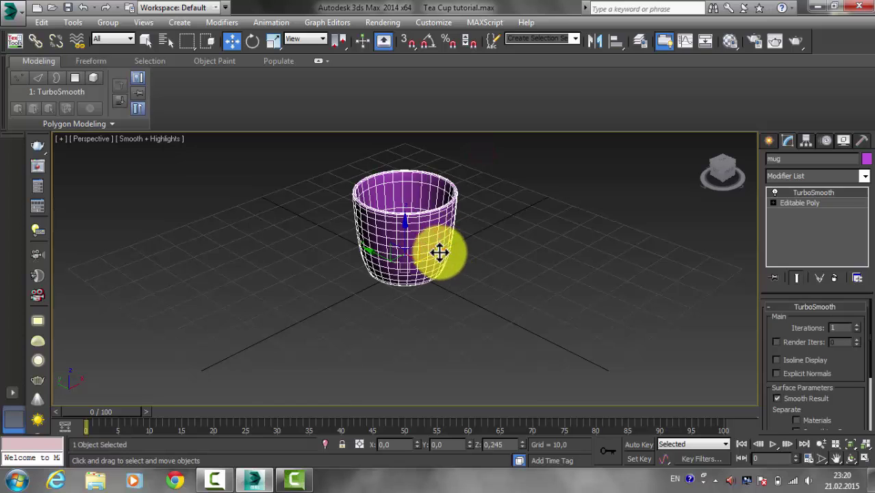
pyautogui.rightClick(436, 219)
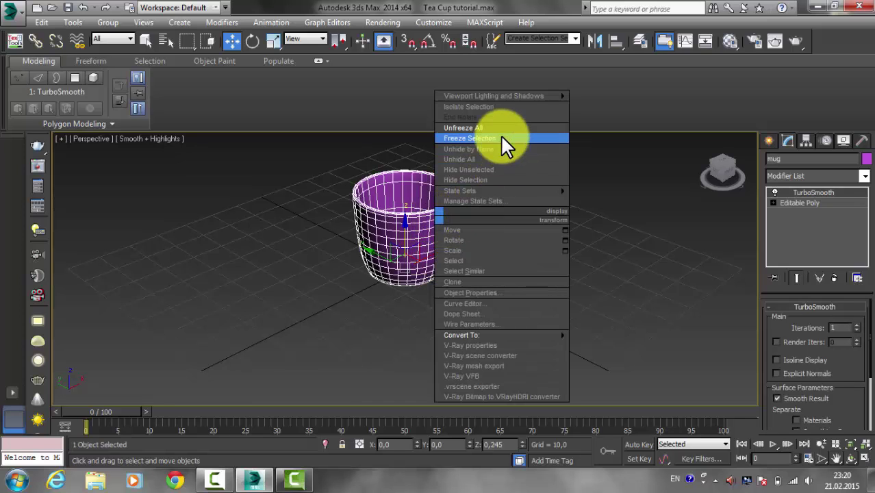
pyautogui.click(500, 138)
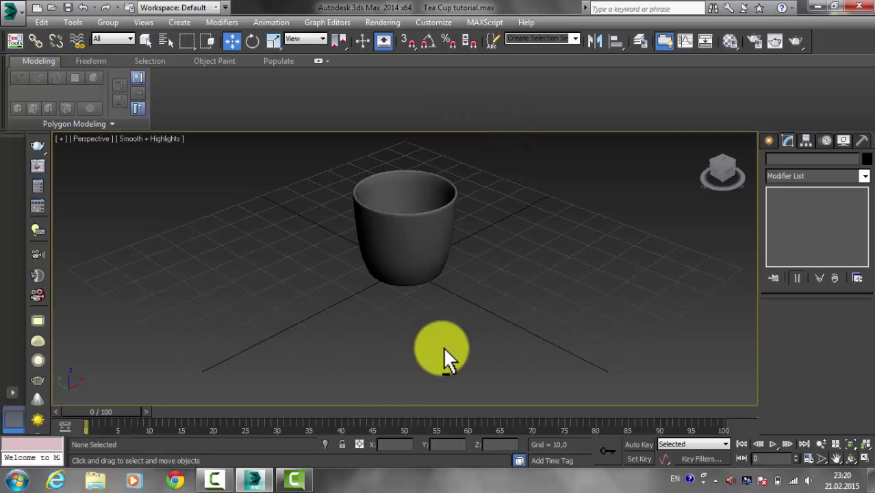
# Create a standard cylinder beside the mug, about 2.7 in radius and 21 high.
pyautogui.click(768, 140)
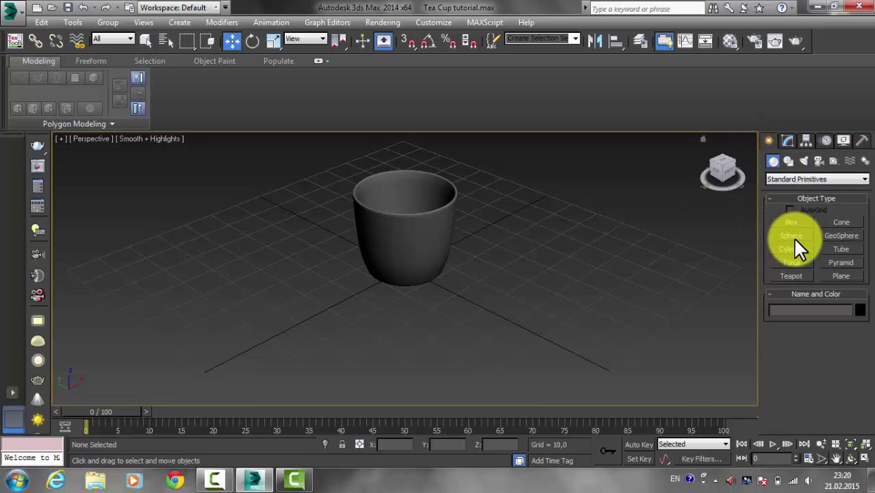
pyautogui.click(791, 249)
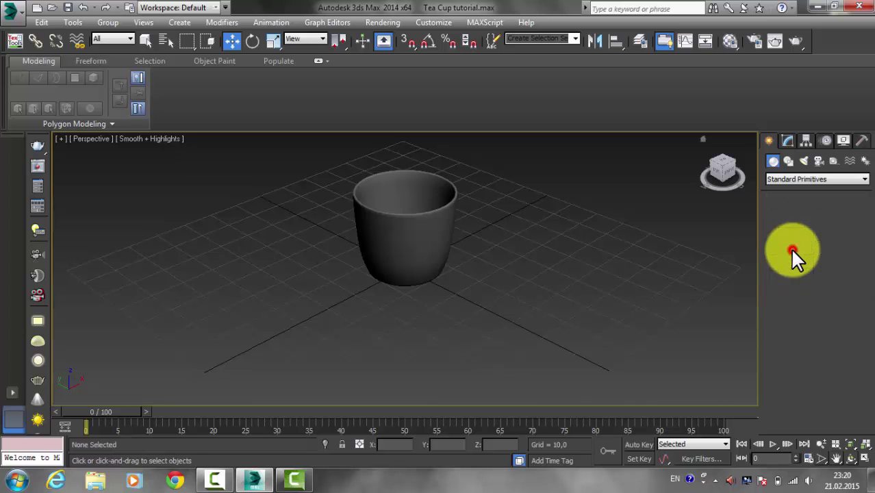
pyautogui.moveTo(532, 319); pyautogui.dragTo(540, 300)
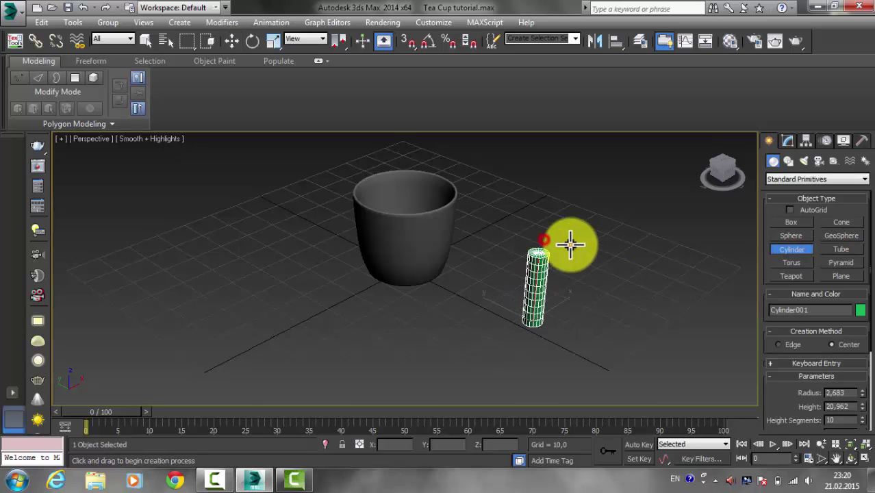
pyautogui.click(545, 241)
pyautogui.rightClick(623, 279)
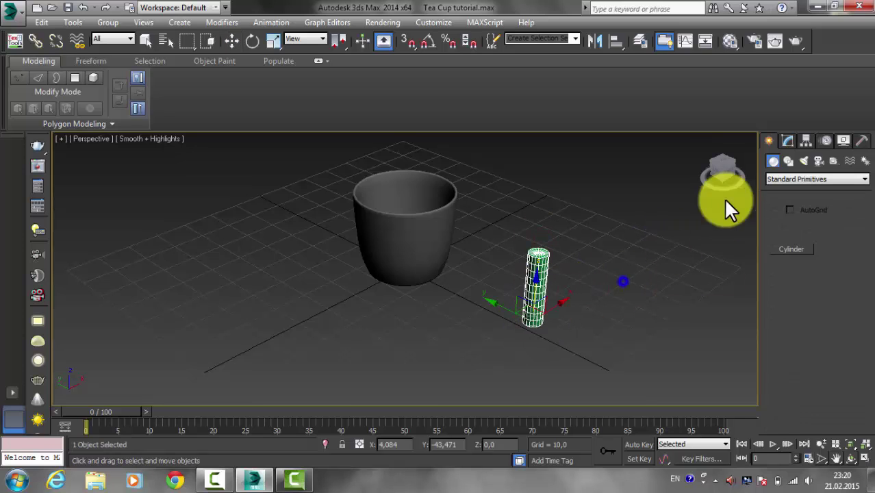
# Set the cylinder's radius to 2, height to 20, height segments to 10 and cap segments to 3.
pyautogui.click(786, 141)
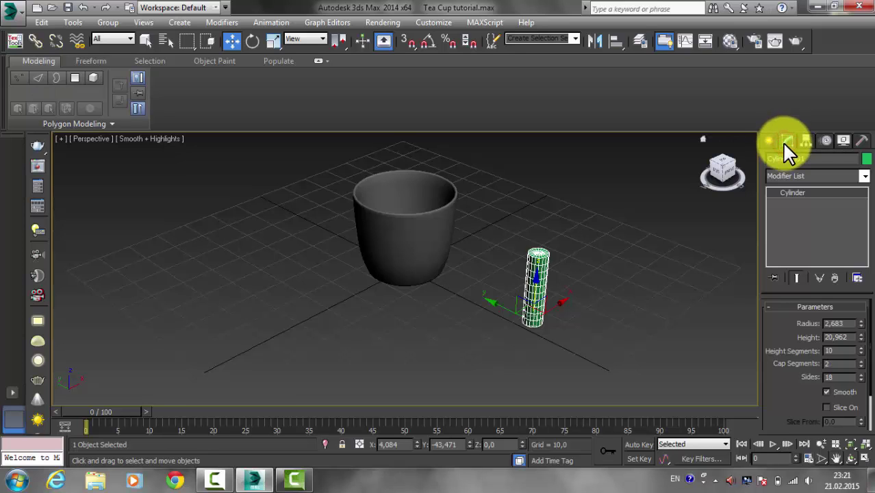
pyautogui.write('2')
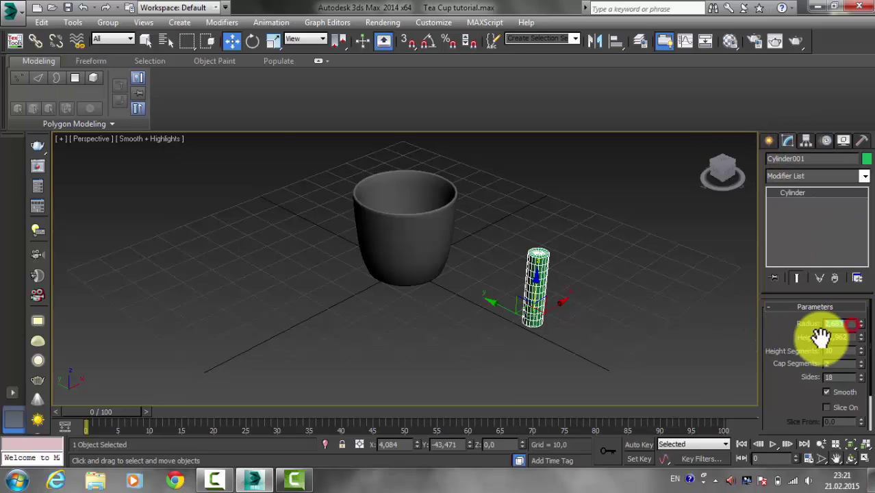
pyautogui.press('Tab')
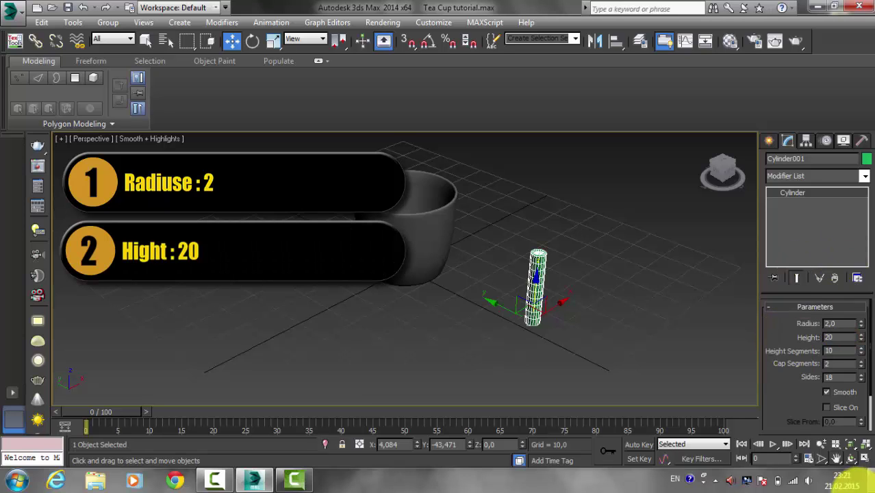
pyautogui.doubleClick(844, 351)
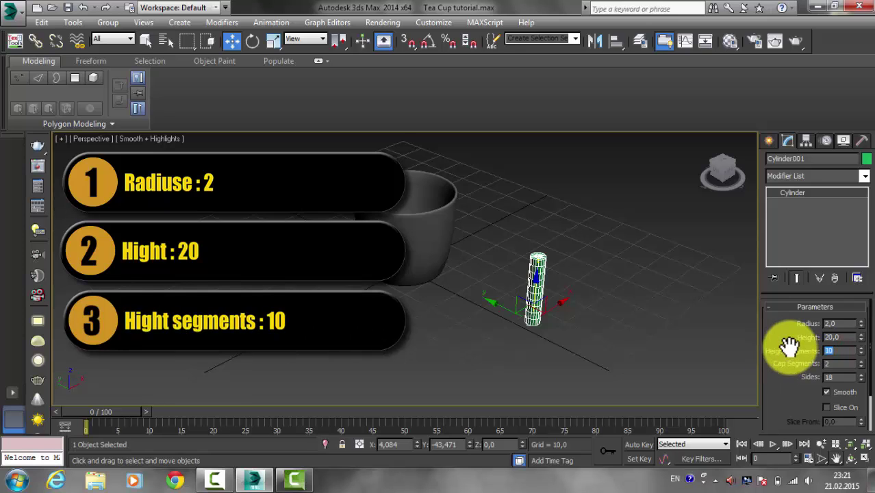
pyautogui.moveTo(846, 365); pyautogui.dragTo(789, 365)
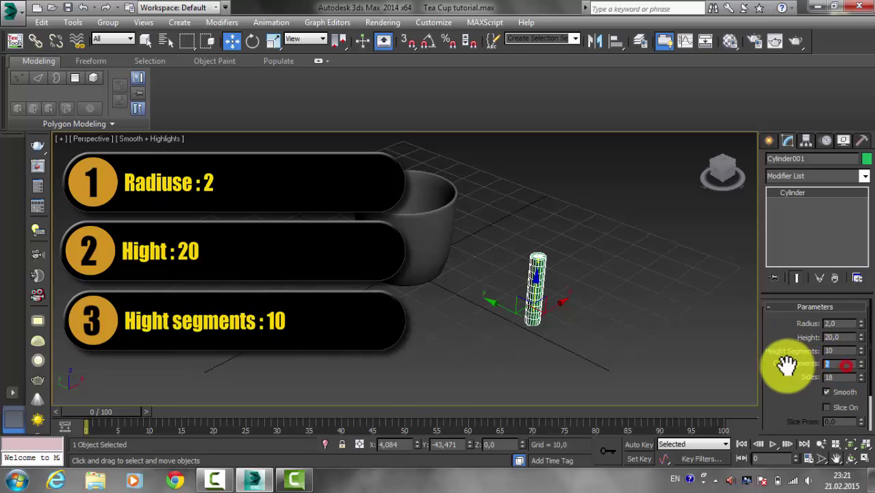
pyautogui.write('3')
# Move the cylinder closer to the mug along the Y axis, to about Y -36.
pyautogui.scroll(3, 585, 298)
pyautogui.moveTo(559, 309); pyautogui.dragTo(429, 322, button='middle')
pyautogui.scroll(-3, 576, 338)
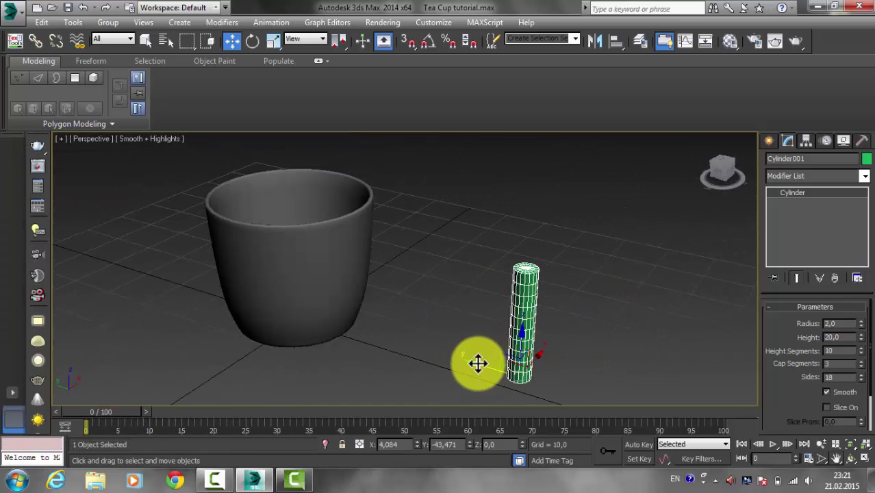
pyautogui.moveTo(477, 362); pyautogui.dragTo(440, 364)
# Add a Bend modifier to the cylinder with an angle of 180 and a direction of -90.
pyautogui.click(865, 175)
pyautogui.moveTo(867, 215); pyautogui.dragTo(873, 286)
pyautogui.scroll(7, 866, 287)
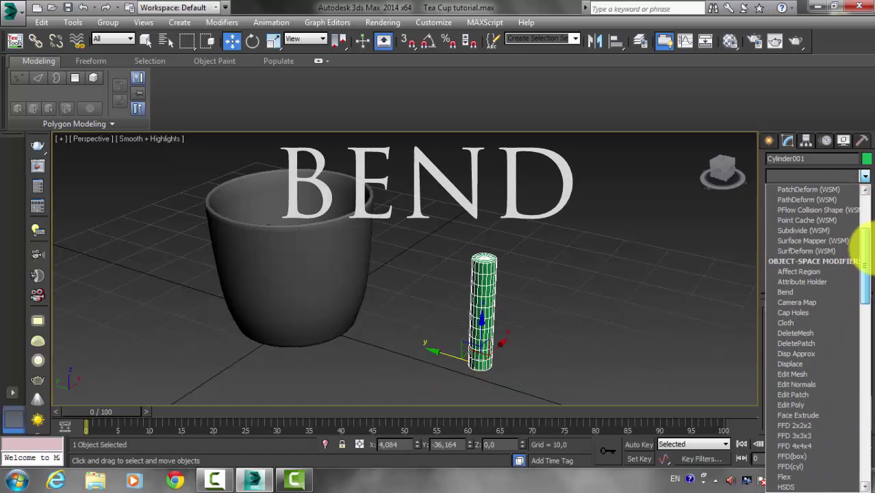
pyautogui.click(808, 291)
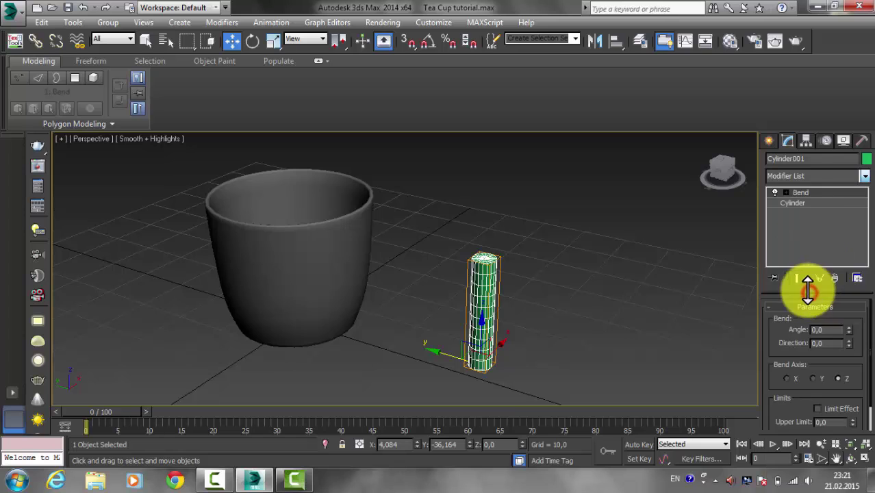
pyautogui.click(838, 329)
pyautogui.write('180')
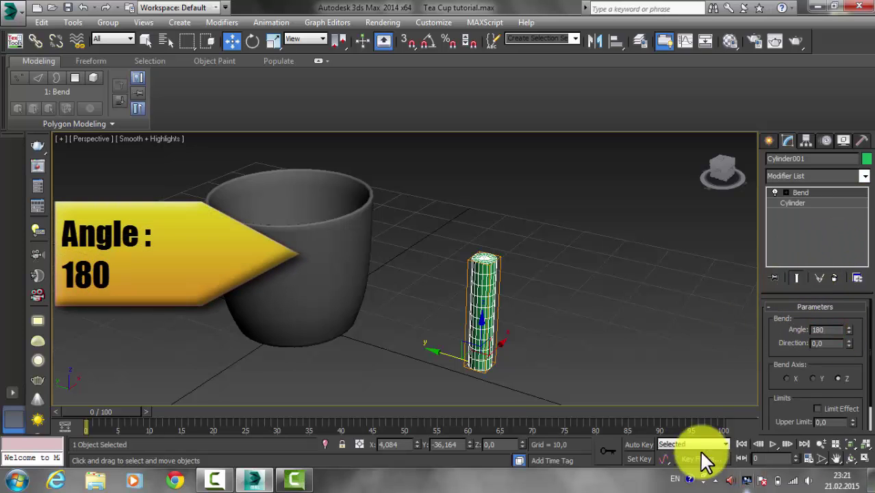
pyautogui.click(835, 343)
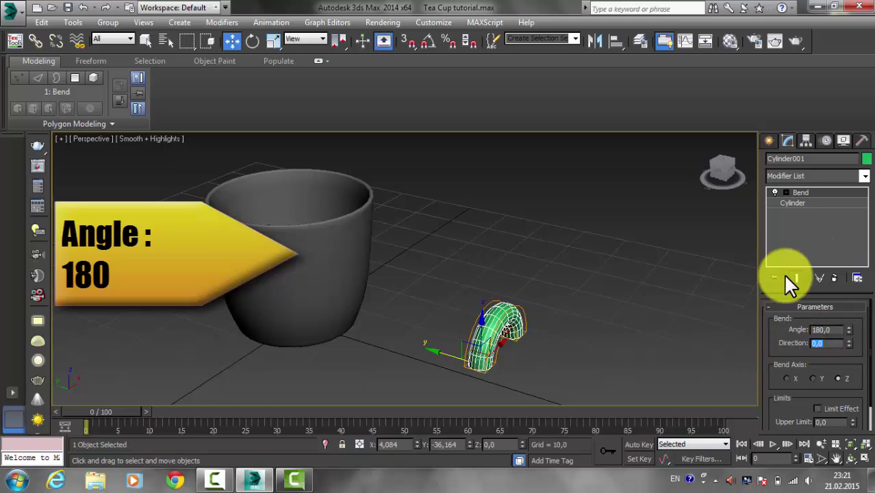
pyautogui.write('-90')
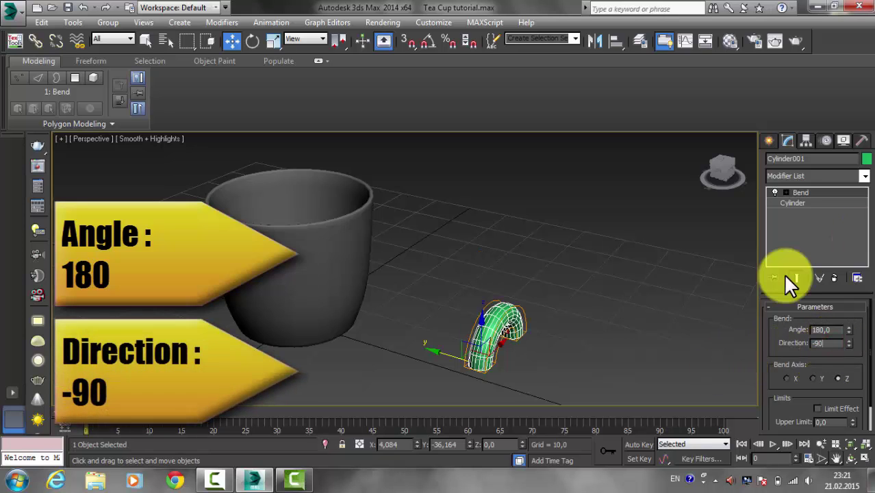
pyautogui.press('Return')
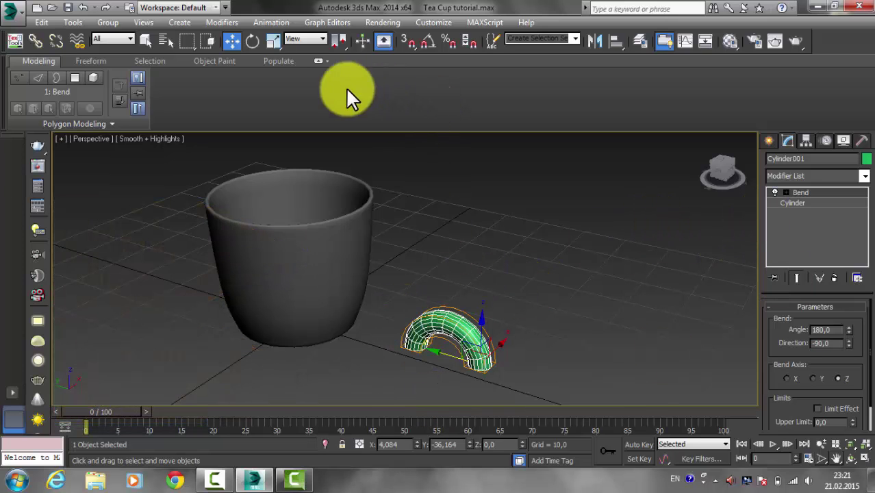
# Rotate the bent cylinder 90° about the X axis with Angle Snap enabled so its open side faces the mug, and deselect it.
pyautogui.click(252, 42)
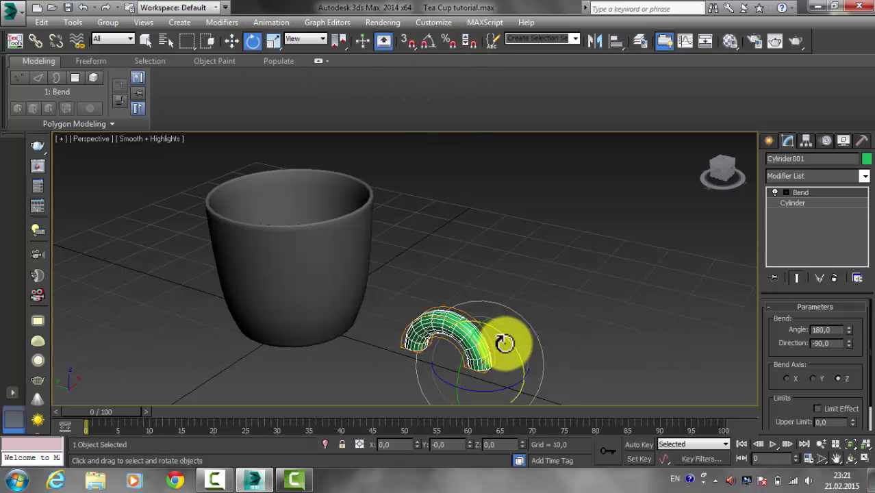
pyautogui.moveTo(513, 342); pyautogui.dragTo(544, 352)
pyautogui.rightClick(544, 352)
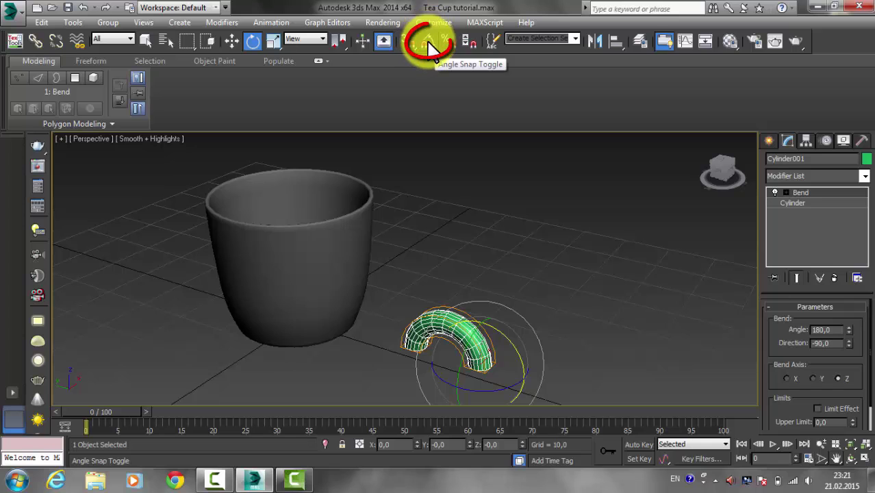
pyautogui.click(427, 41)
pyautogui.moveTo(498, 330); pyautogui.dragTo(521, 377)
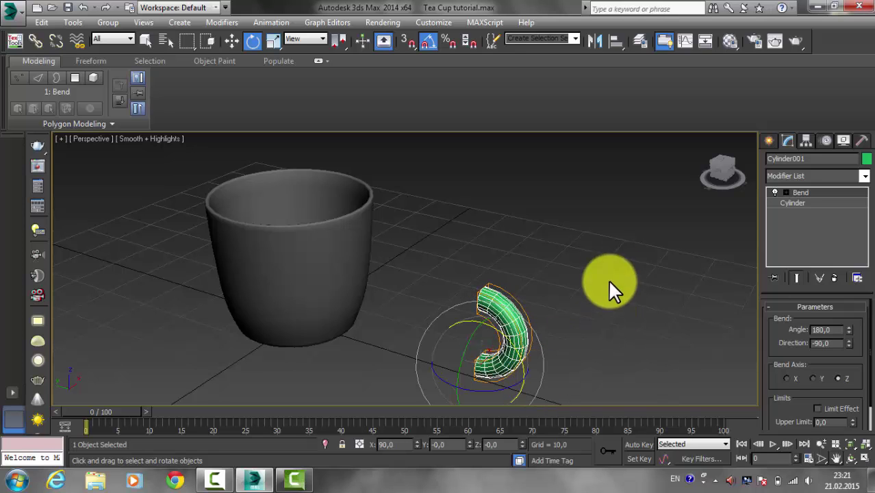
pyautogui.rightClick(596, 268)
pyautogui.click(429, 197)
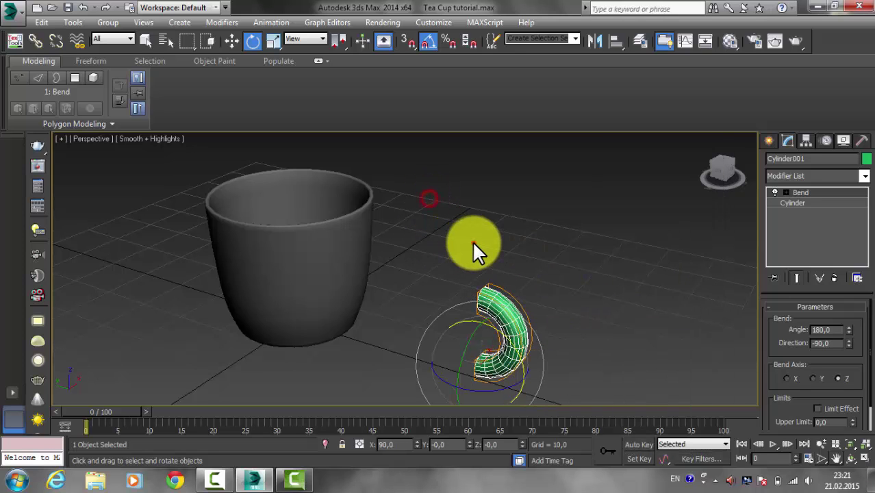
pyautogui.click(470, 241)
# Unfreeze all objects and set the mug's Z position to 0.
pyautogui.click(231, 41)
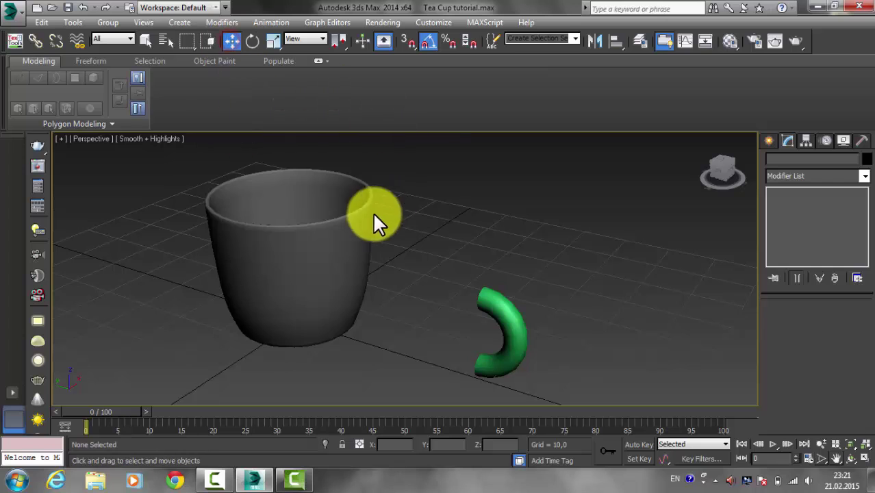
pyautogui.rightClick(553, 217)
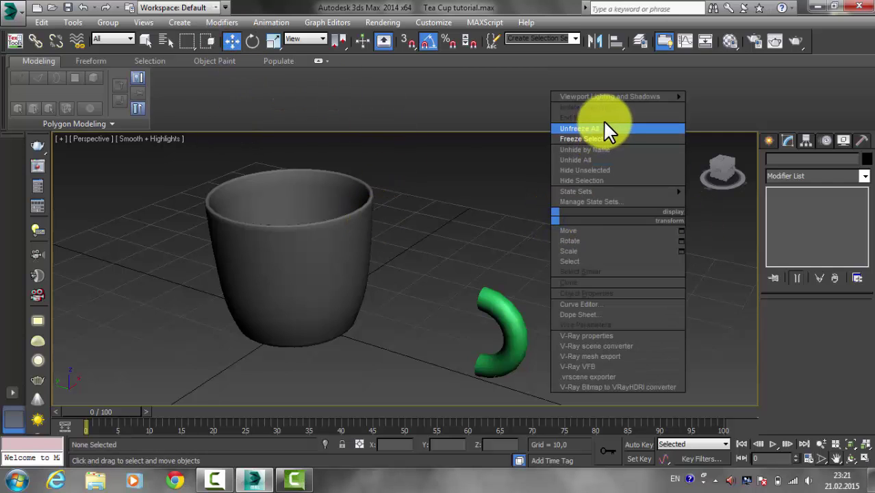
pyautogui.click(599, 127)
pyautogui.click(308, 288)
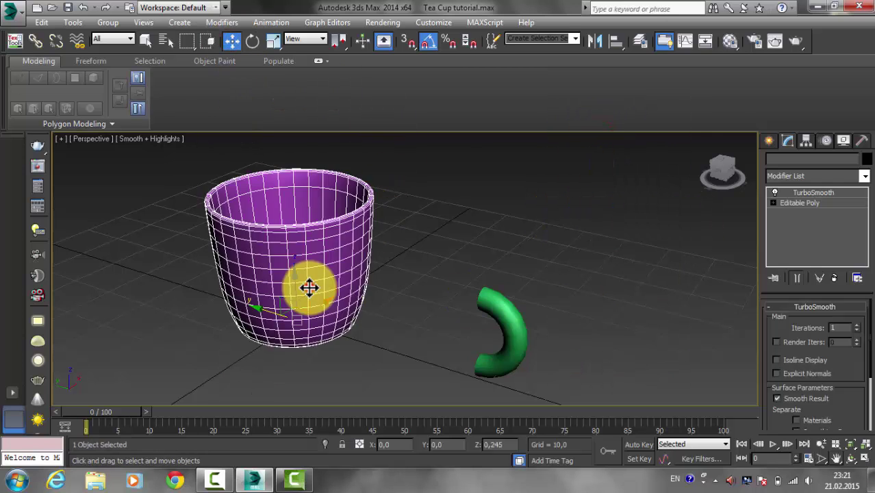
pyautogui.click(514, 444)
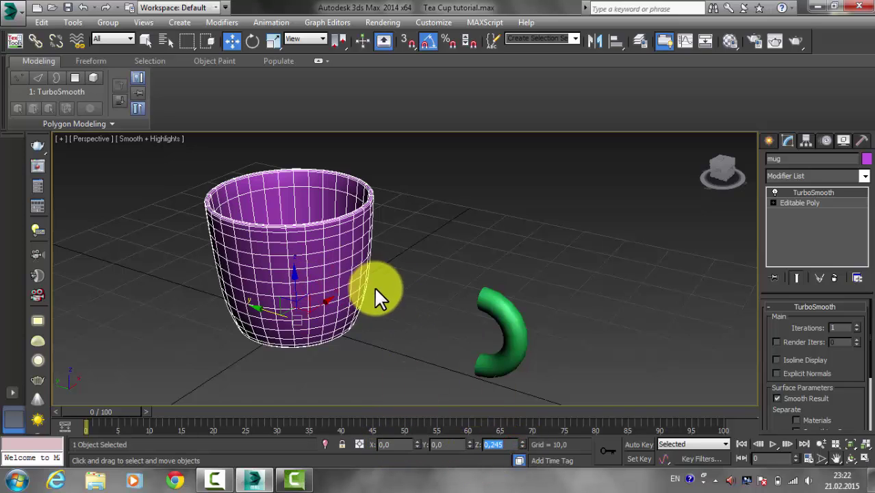
pyautogui.click(439, 270)
pyautogui.click(353, 272)
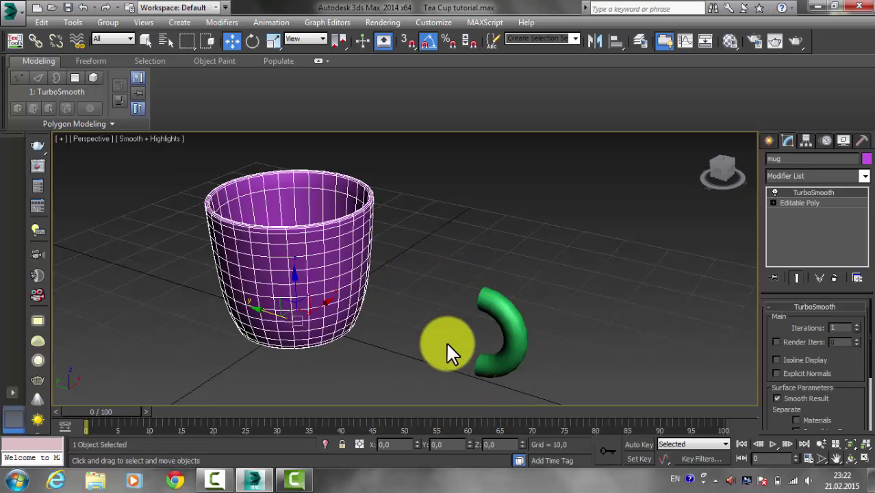
# Set the bent cylinder's X and Y positions to 0 to centre it in the mug, and deselect it.
pyautogui.click(536, 321)
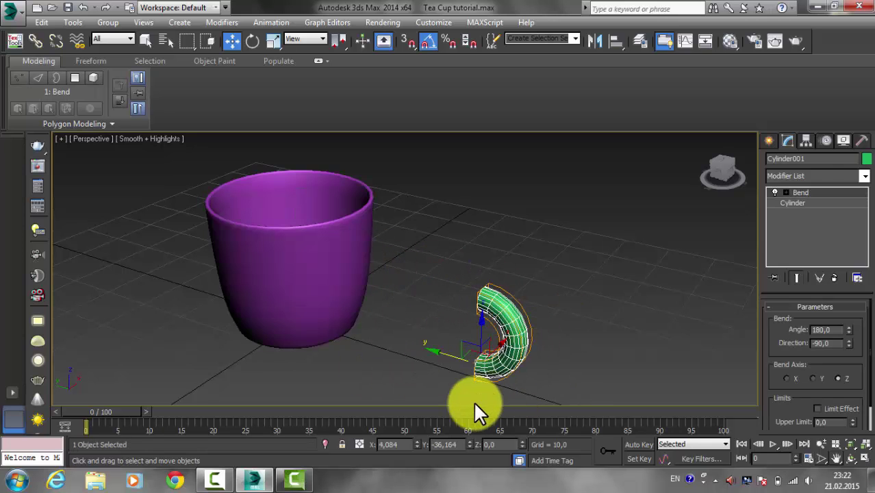
pyautogui.doubleClick(398, 445)
pyautogui.write('0')
pyautogui.press('Tab')
pyautogui.click(442, 341)
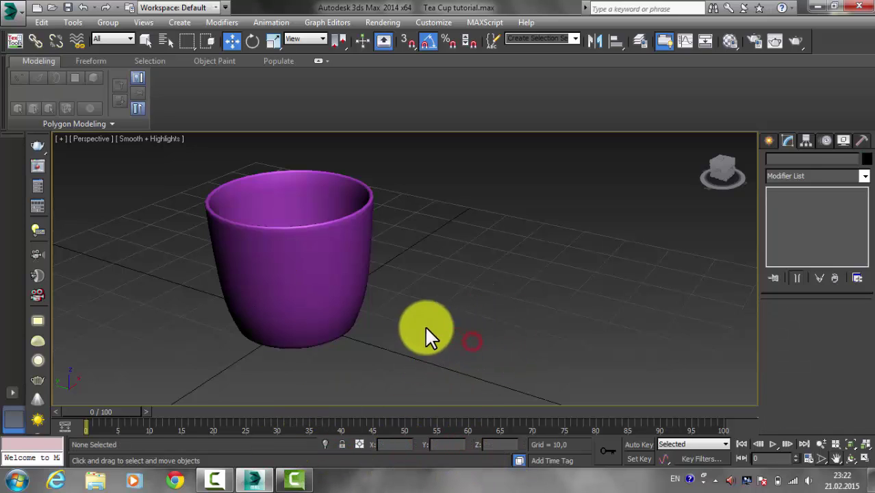
# Freeze the repositioned mug.
pyautogui.click(308, 285)
pyautogui.rightClick(310, 284)
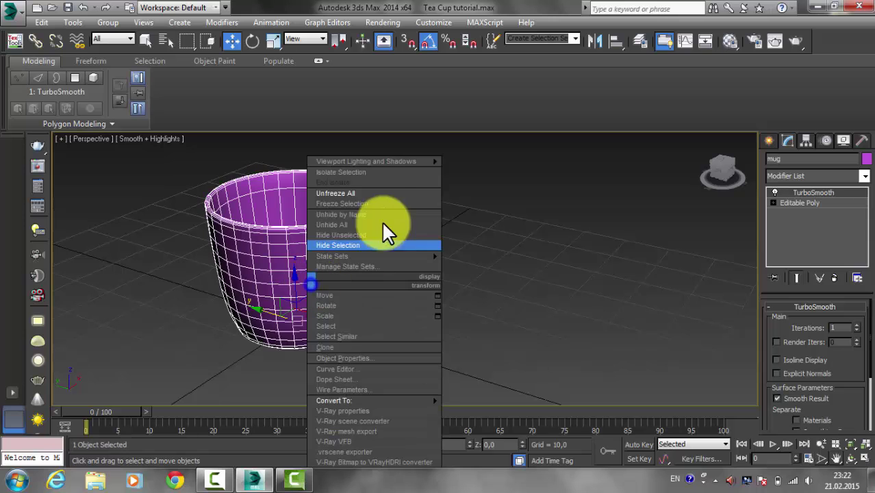
pyautogui.click(365, 203)
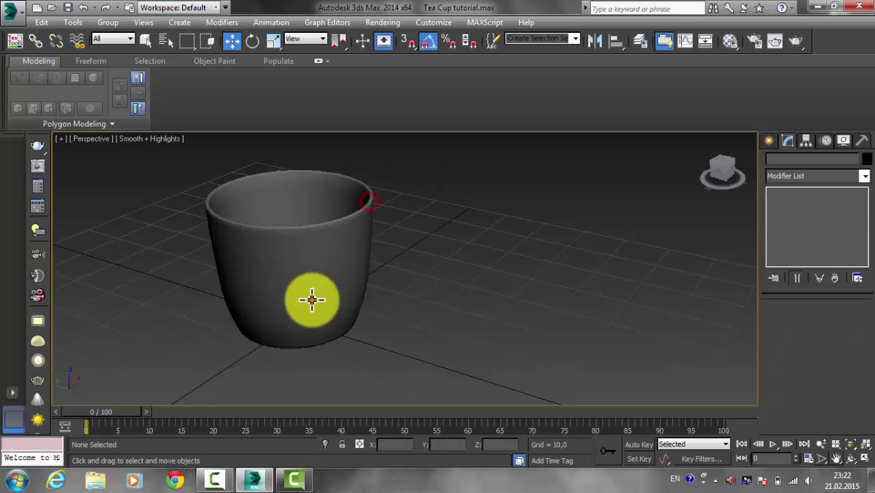
# Move the bent cylinder out of the mug along the Y axis to the mug's outer wall, at about Y -15.
pyautogui.click(318, 312)
pyautogui.keyDown('alt'); pyautogui.moveTo(318, 312); pyautogui.dragTo(359, 179, button='middle'); pyautogui.keyUp('alt')
pyautogui.keyDown('alt'); pyautogui.moveTo(357, 279); pyautogui.dragTo(342, 365, button='middle'); pyautogui.keyUp('alt')
pyautogui.scroll(3, 258, 300)
pyautogui.moveTo(261, 293); pyautogui.dragTo(381, 297)
pyautogui.scroll(-4, 424, 313)
pyautogui.scroll(2, 402, 305)
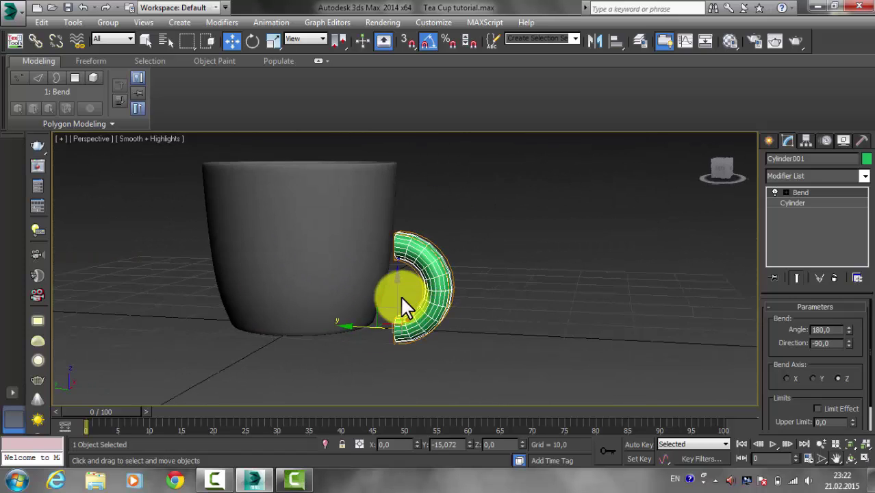
# Raise the handle to about Z 9.1 and push its ends against the mug's wall at about Y -12.8.
pyautogui.scroll(2, 401, 299)
pyautogui.moveTo(388, 358); pyautogui.dragTo(372, 357)
pyautogui.moveTo(405, 317); pyautogui.dragTo(418, 240)
pyautogui.moveTo(418, 240); pyautogui.dragTo(411, 270, button='middle')
pyautogui.scroll(-3, 404, 316)
pyautogui.scroll(3, 415, 303)
pyautogui.moveTo(412, 277); pyautogui.dragTo(383, 307)
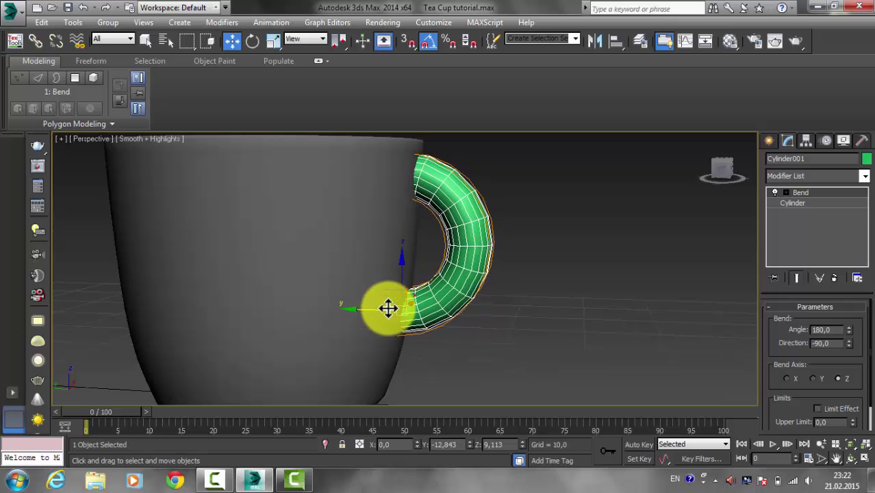
# Turn off angle snap and rotate the handle to about 93.7 degrees on the X axis to follow the mug wall's slope.
pyautogui.click(252, 42)
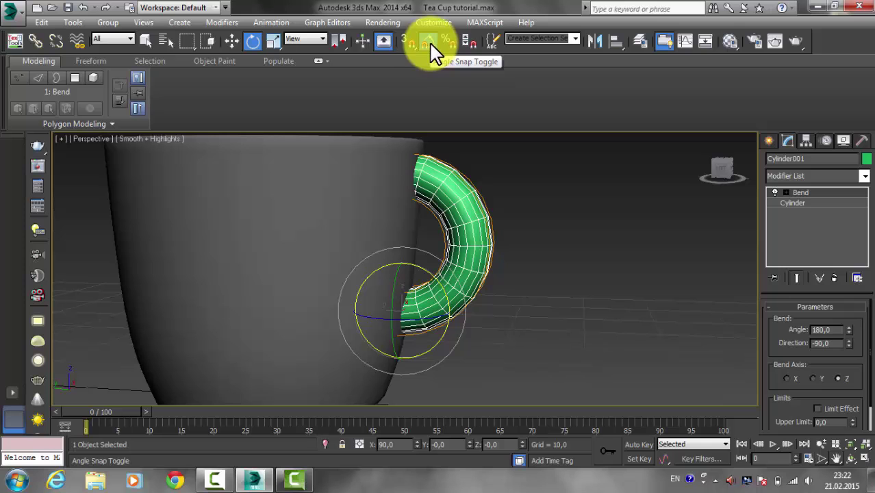
pyautogui.moveTo(442, 284); pyautogui.dragTo(444, 267)
pyautogui.keyDown('alt'); pyautogui.moveTo(444, 267); pyautogui.dragTo(506, 267, button='middle'); pyautogui.keyUp('alt')
pyautogui.scroll(3, 509, 320)
pyautogui.moveTo(506, 267); pyautogui.dragTo(739, 241, button='middle')
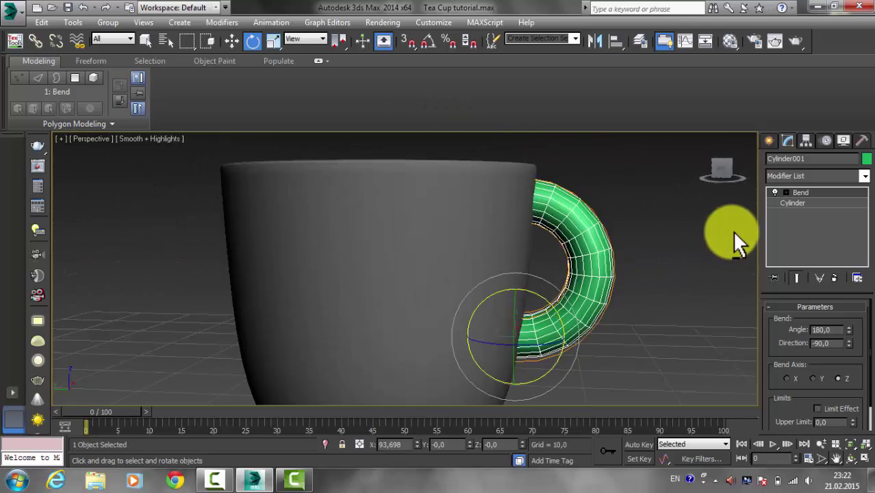
# Thin the handle by trying a radius of 1,0 on the base cylinder beneath the bend and settling on 1,5.
pyautogui.click(800, 203)
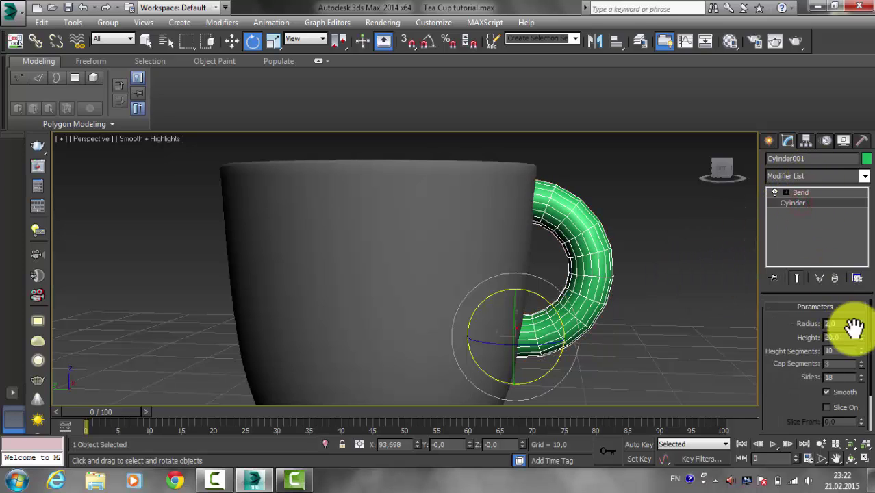
pyautogui.write('1,0')
pyautogui.press('Return')
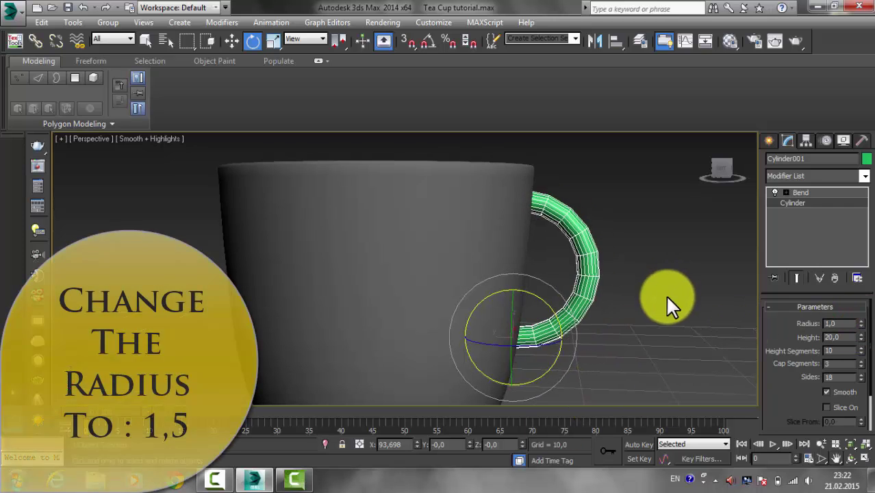
pyautogui.scroll(-3, 638, 303)
pyautogui.keyDown('alt'); pyautogui.moveTo(563, 304); pyautogui.dragTo(548, 304, button='middle'); pyautogui.keyUp('alt')
pyautogui.scroll(3, 598, 306)
pyautogui.click(846, 322)
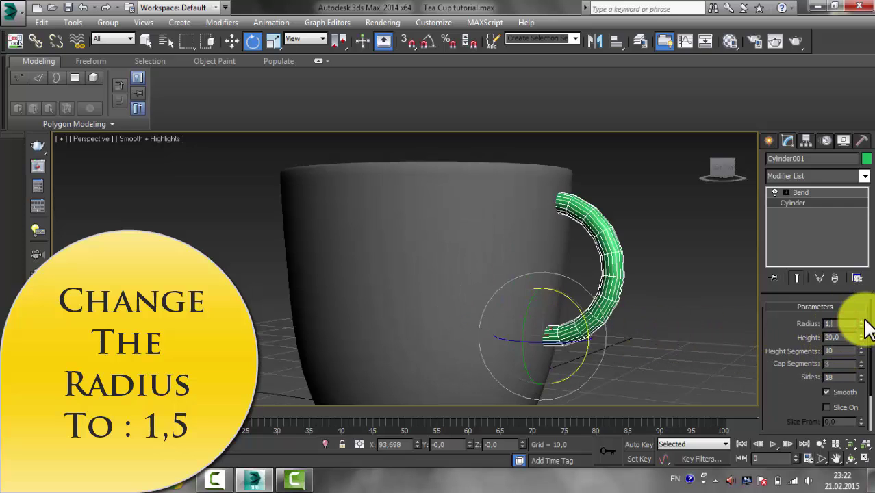
pyautogui.press('Return')
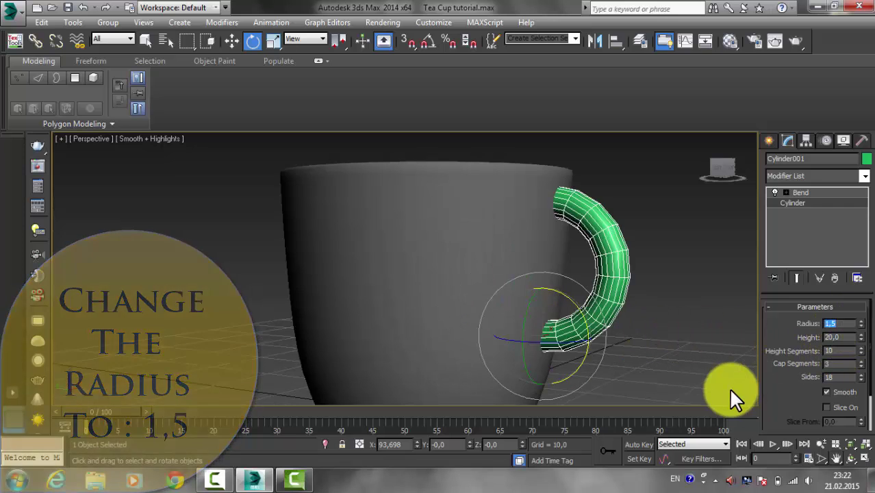
pyautogui.keyDown('alt'); pyautogui.moveTo(593, 356); pyautogui.dragTo(524, 237, button='middle'); pyautogui.keyUp('alt')
pyautogui.keyDown('alt'); pyautogui.moveTo(561, 282); pyautogui.dragTo(596, 256, button='middle'); pyautogui.keyUp('alt')
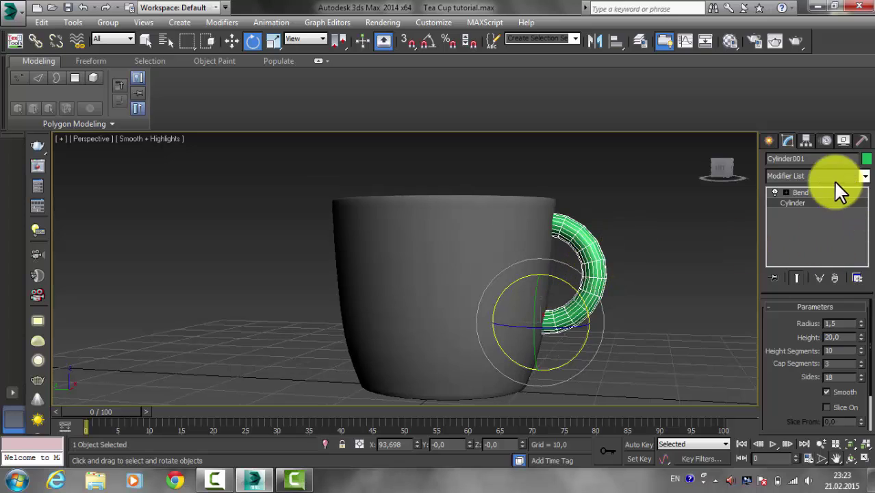
pyautogui.click(806, 193)
pyautogui.rightClick(806, 193)
pyautogui.click(770, 302)
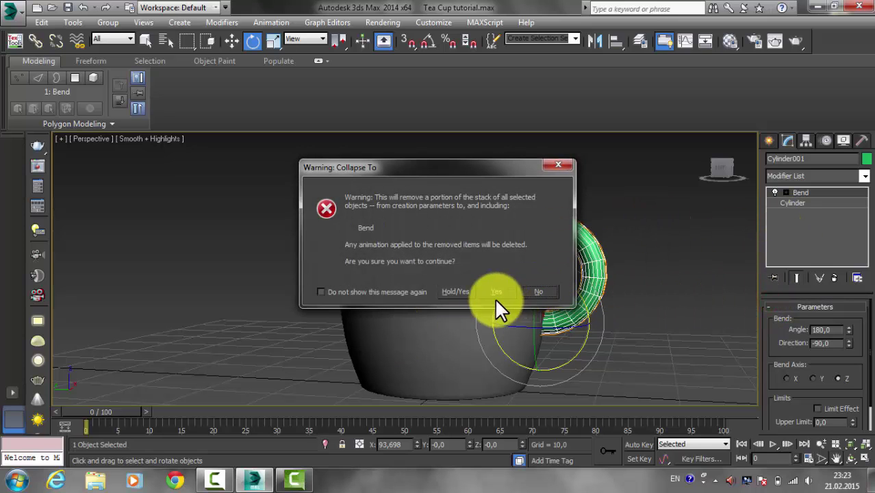
pyautogui.click(548, 290)
# Collapse the handle's modifier stack down to and including the Bend modifier, accepting the removal of its parameters.
pyautogui.rightClick(804, 190)
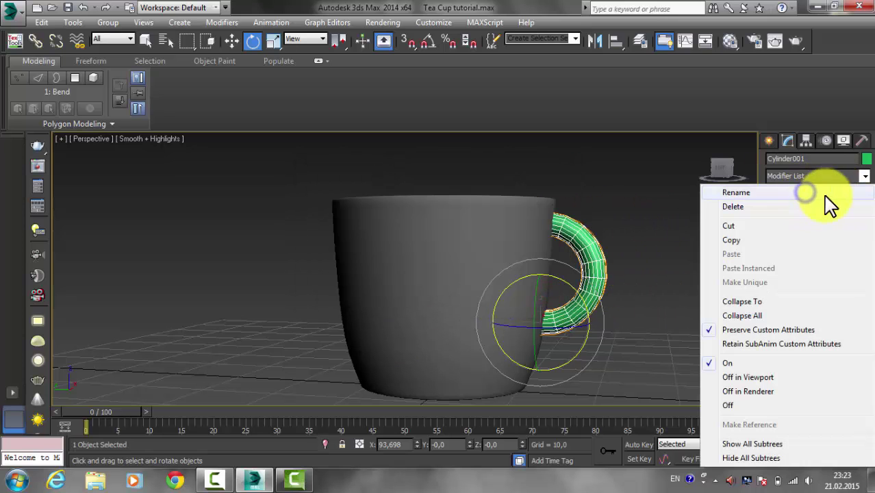
pyautogui.click(766, 304)
pyautogui.click(497, 290)
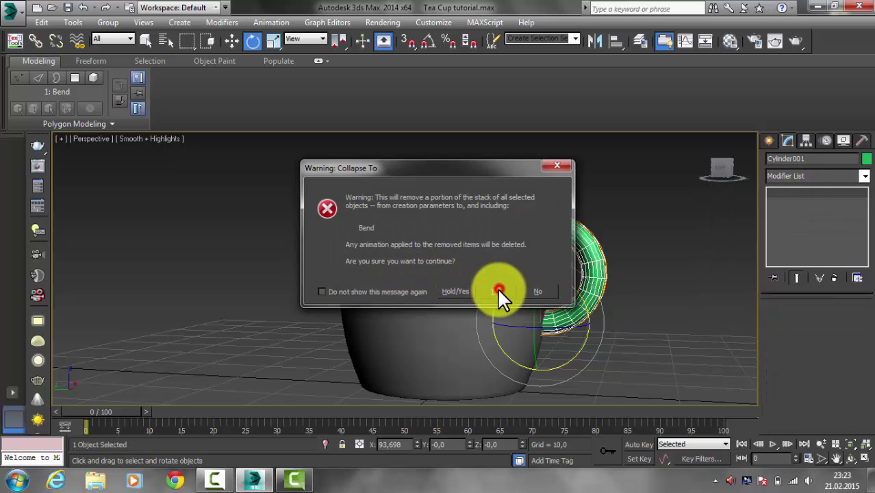
# Convert the collapsed handle to an editable poly.
pyautogui.moveTo(658, 228)
pyautogui.keyDown('alt'); pyautogui.mouseDown(button='middle')
pyautogui.moveTo(632, 214)
pyautogui.moveTo(667, 239)
pyautogui.moveTo(690, 236)
pyautogui.moveTo(561, 279)
pyautogui.moveTo(616, 262)
pyautogui.moveTo(643, 264)
pyautogui.moveTo(625, 248)
pyautogui.moveTo(654, 248)
pyautogui.moveTo(544, 274)
pyautogui.moveTo(584, 267)
pyautogui.moveTo(614, 228)
pyautogui.mouseUp(button='middle'); pyautogui.keyUp('alt')
pyautogui.scroll(-3, 591, 268)
pyautogui.scroll(3, 582, 277)
pyautogui.scroll(-3, 611, 220)
pyautogui.scroll(3, 606, 223)
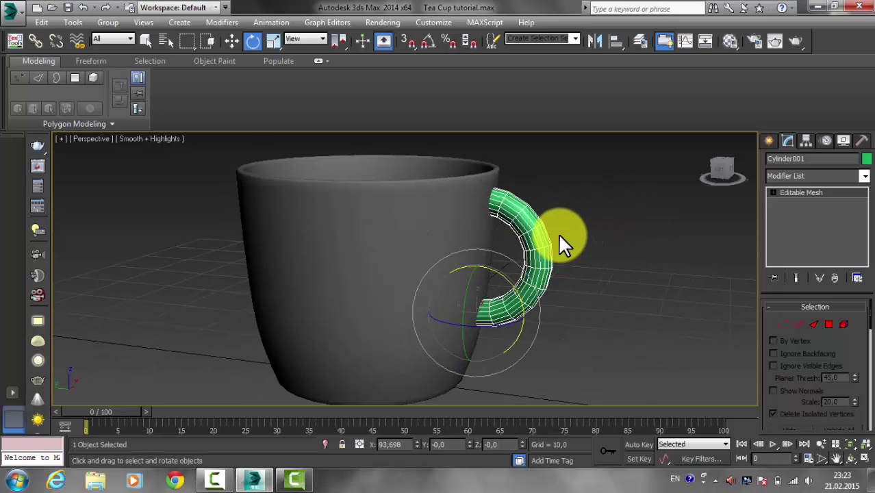
pyautogui.rightClick(527, 220)
pyautogui.moveTo(577, 341)
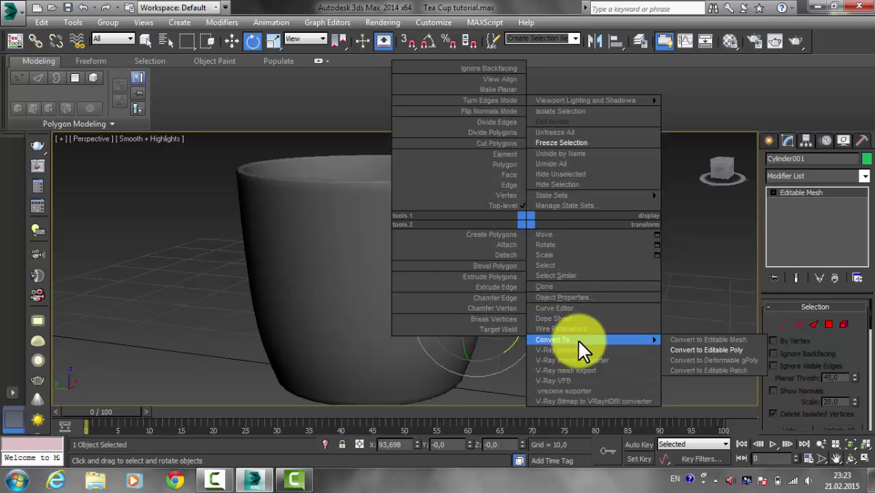
pyautogui.click(677, 349)
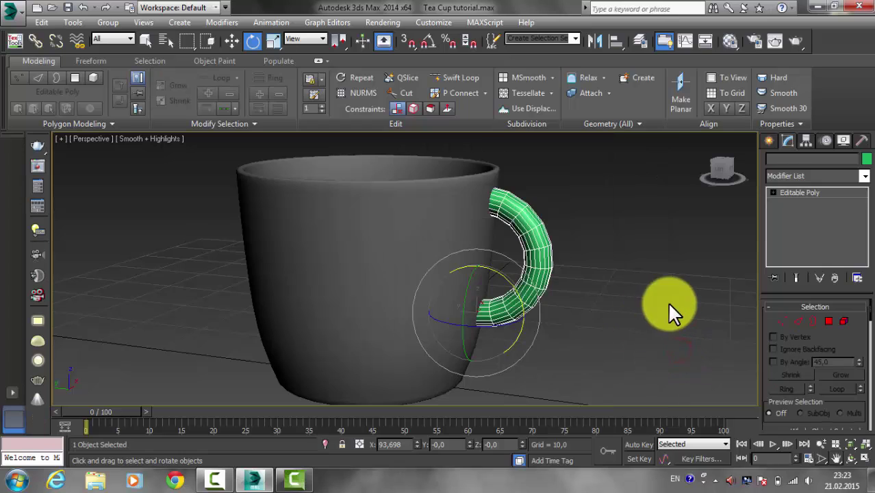
# Hide everything except the handle and select only the cap polygons at its upper end.
pyautogui.rightClick(515, 270)
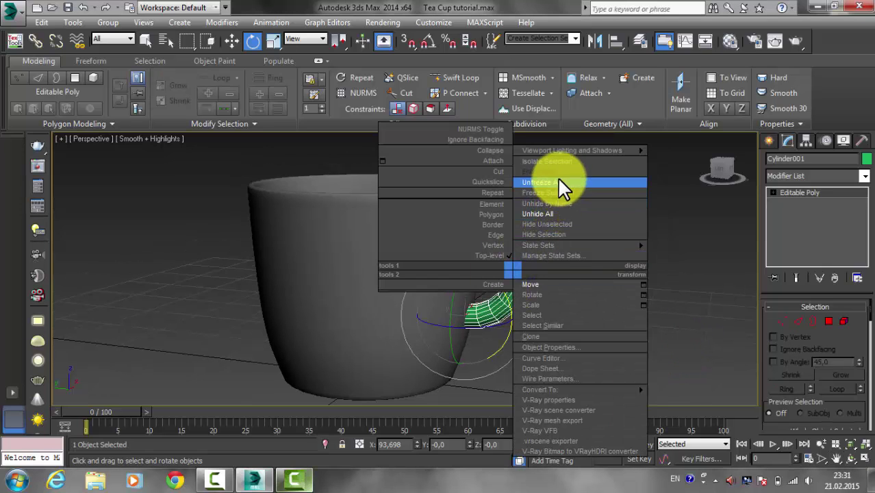
pyautogui.click(556, 224)
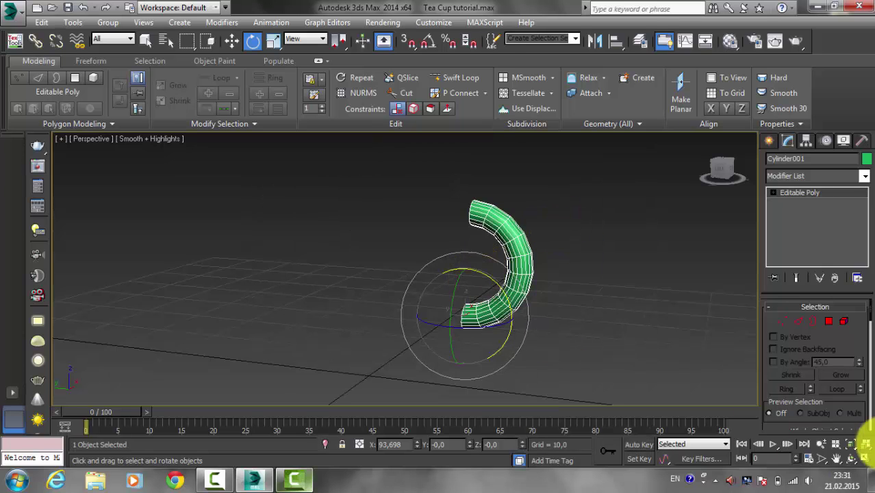
pyautogui.click(829, 322)
pyautogui.keyDown('alt'); pyautogui.moveTo(325, 228); pyautogui.dragTo(451, 204, button='middle'); pyautogui.keyUp('alt')
pyautogui.moveTo(444, 184); pyautogui.dragTo(478, 236)
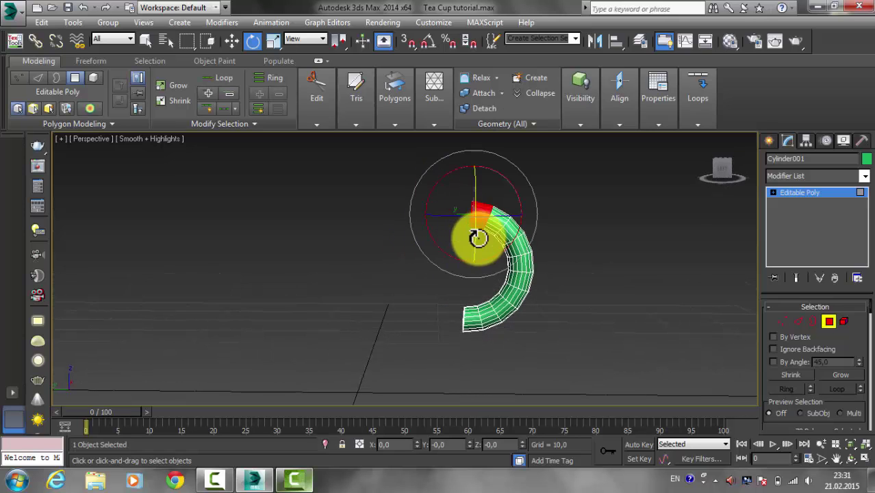
pyautogui.scroll(2, 521, 218)
pyautogui.moveTo(509, 220); pyautogui.dragTo(518, 221, button='middle')
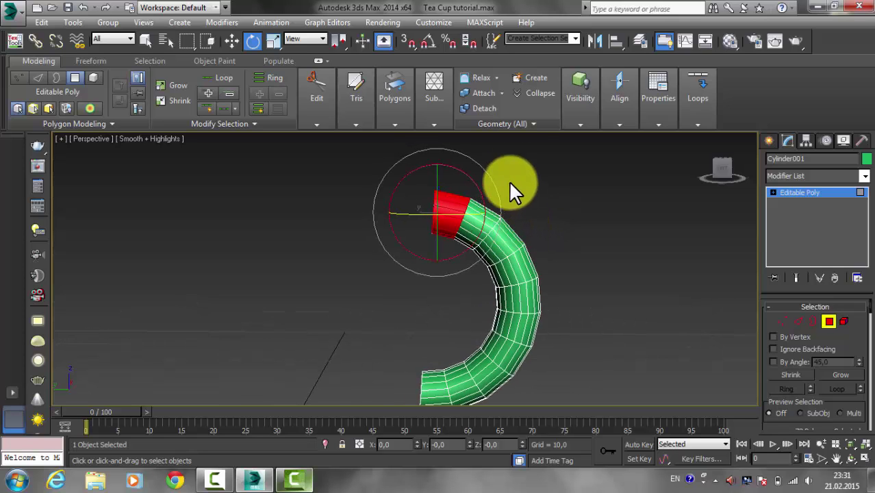
pyautogui.moveTo(506, 167); pyautogui.dragTo(469, 235)
pyautogui.moveTo(451, 268)
pyautogui.mouseDown()
pyautogui.moveTo(455, 252)
pyautogui.moveTo(451, 272)
pyautogui.mouseUp()
pyautogui.keyDown('alt'); pyautogui.moveTo(387, 263); pyautogui.dragTo(508, 267, button='middle'); pyautogui.keyUp('alt')
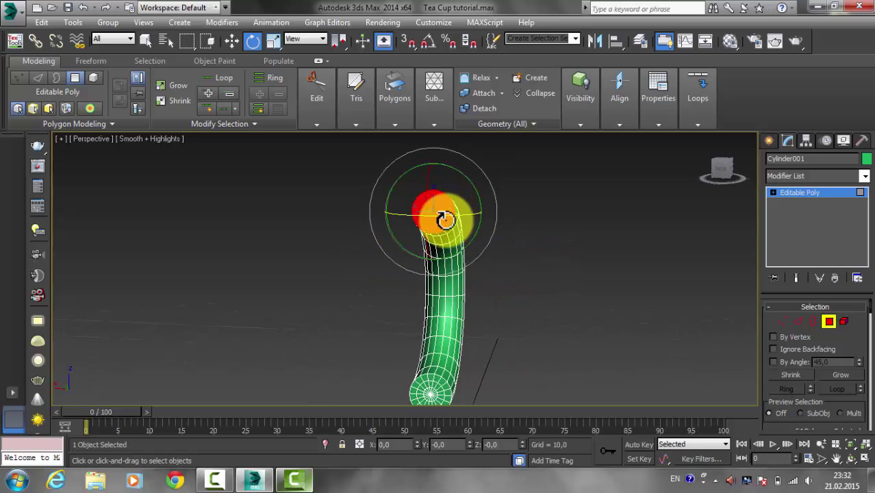
# Add the cap polygons at the handle's lower end to the selection, leaving out its side polygons.
pyautogui.moveTo(452, 307); pyautogui.dragTo(504, 281, button='middle')
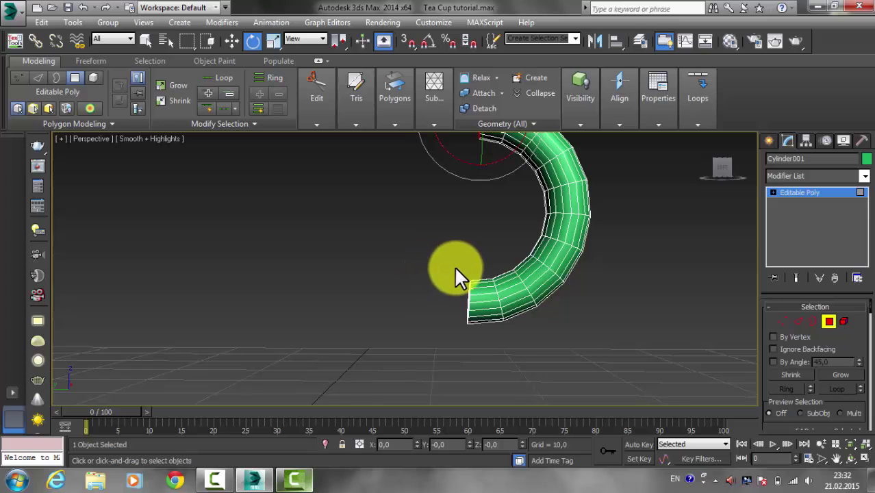
pyautogui.moveTo(437, 271); pyautogui.dragTo(489, 359)
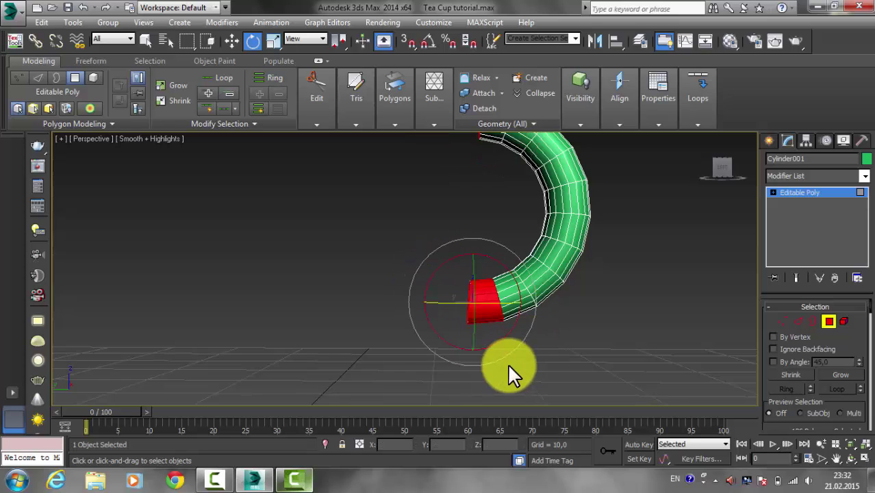
pyautogui.moveTo(507, 328); pyautogui.dragTo(485, 261)
pyautogui.moveTo(494, 233); pyautogui.dragTo(512, 263, button='middle')
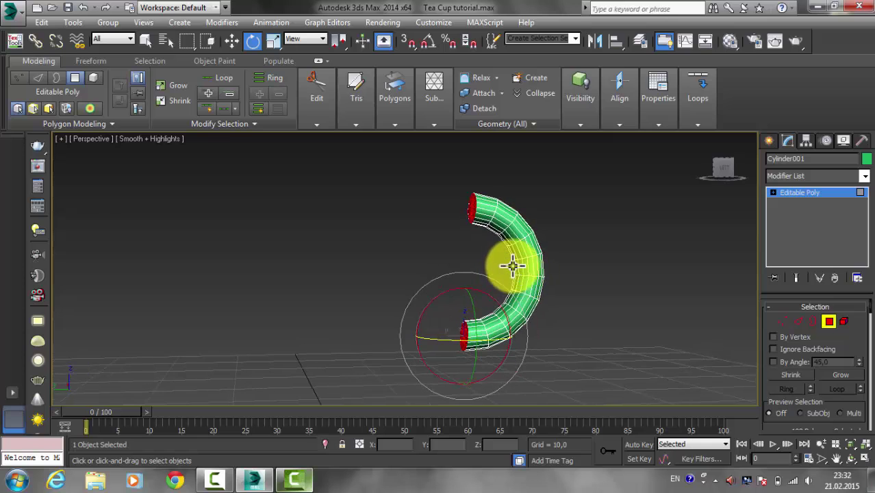
# Enable soft selection for the two end caps with a falloff of 6,0.
pyautogui.moveTo(862, 348); pyautogui.dragTo(861, 241)
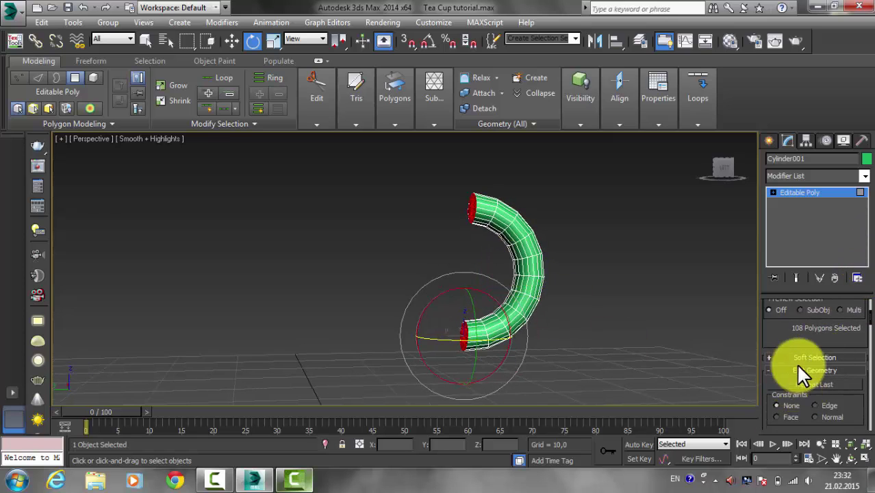
pyautogui.click(800, 356)
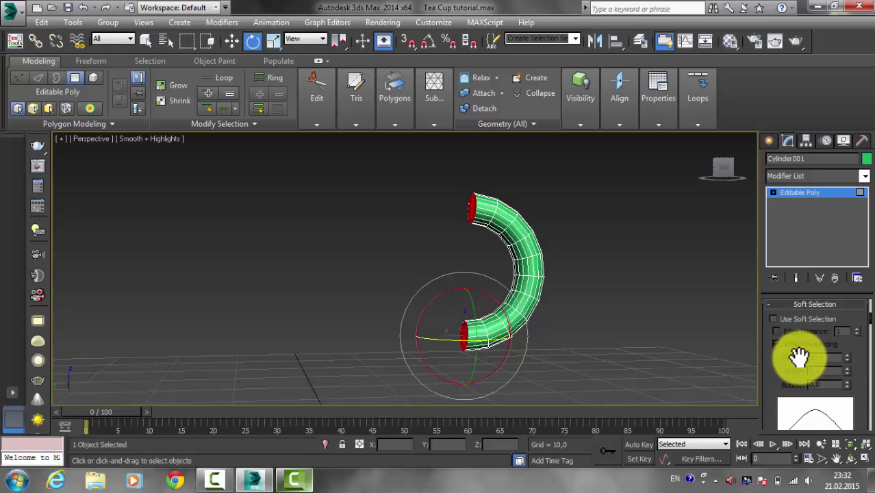
pyautogui.click(772, 319)
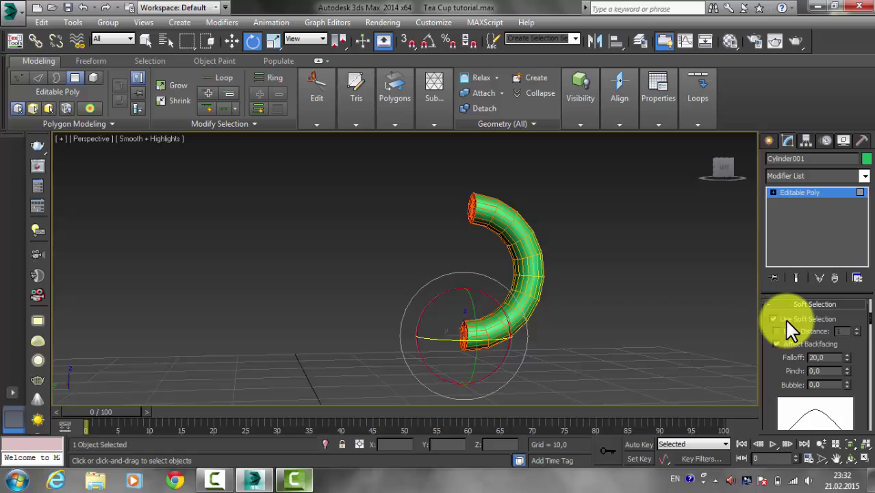
pyautogui.moveTo(858, 363); pyautogui.dragTo(853, 394)
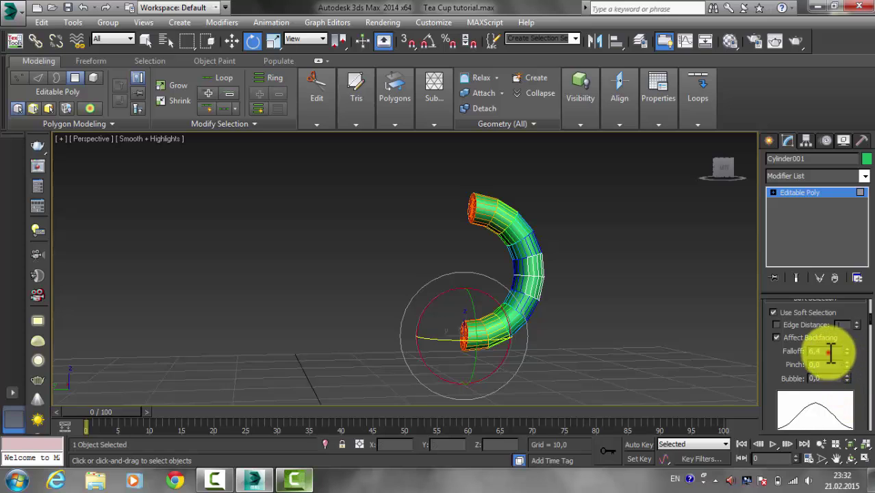
pyautogui.moveTo(830, 352); pyautogui.dragTo(780, 365)
pyautogui.write('6')
pyautogui.press('Return')
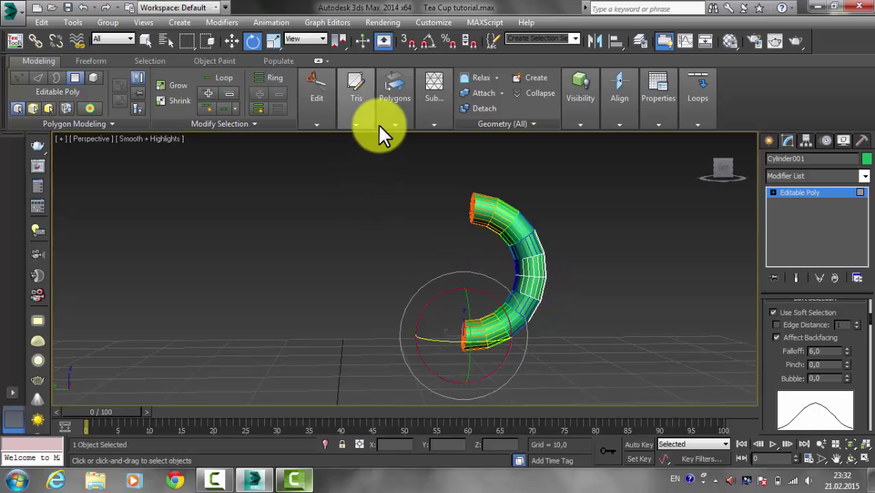
# Scale both handle ends up uniformly so that they flare out slightly.
pyautogui.click(274, 41)
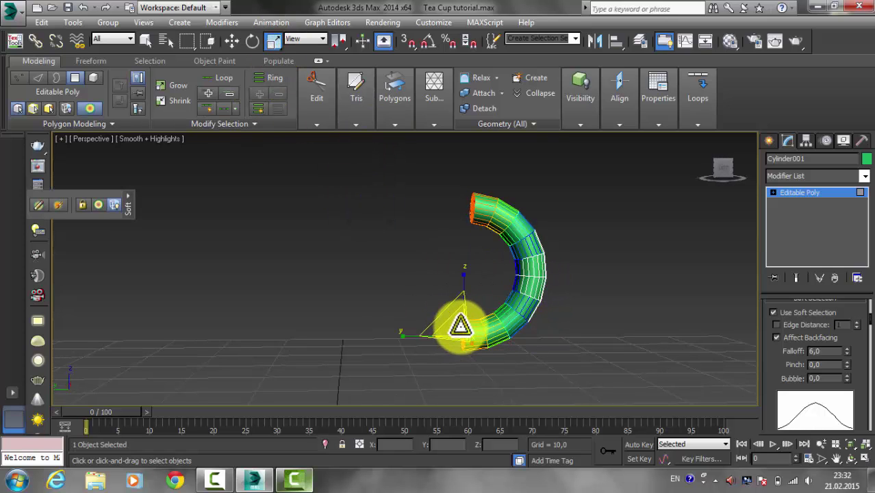
pyautogui.moveTo(455, 325); pyautogui.dragTo(474, 307)
pyautogui.keyDown('alt'); pyautogui.moveTo(478, 316); pyautogui.dragTo(571, 323, button='middle'); pyautogui.keyUp('alt')
pyautogui.keyDown('alt'); pyautogui.moveTo(488, 322); pyautogui.dragTo(401, 323, button='middle'); pyautogui.keyUp('alt')
pyautogui.keyDown('alt'); pyautogui.moveTo(473, 314); pyautogui.dragTo(504, 303, button='middle'); pyautogui.keyUp('alt')
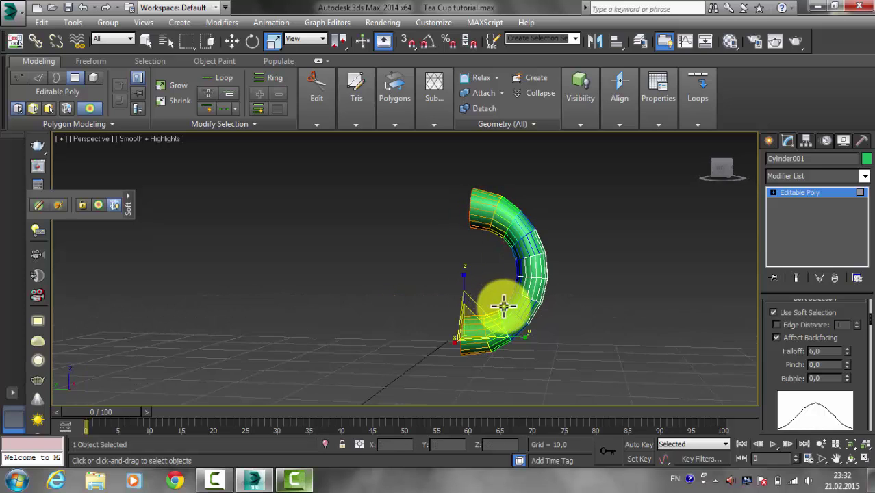
# Select the polygons around the middle of the handle's curve and scale them slightly with soft selection.
pyautogui.moveTo(558, 271); pyautogui.dragTo(491, 290)
pyautogui.keyDown('alt'); pyautogui.moveTo(531, 295); pyautogui.dragTo(538, 279, button='middle'); pyautogui.keyUp('alt')
pyautogui.moveTo(538, 279); pyautogui.dragTo(541, 291)
pyautogui.keyDown('alt'); pyautogui.moveTo(540, 291); pyautogui.dragTo(517, 294, button='middle'); pyautogui.keyUp('alt')
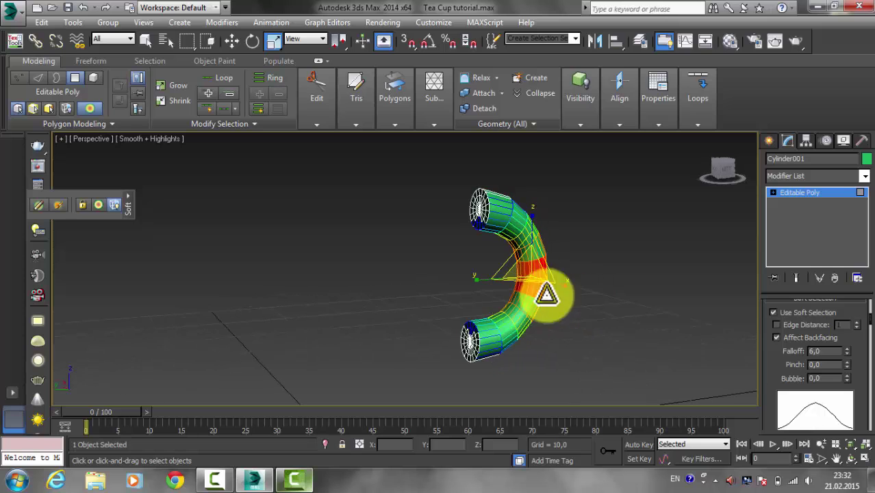
pyautogui.keyDown('alt'); pyautogui.moveTo(587, 307); pyautogui.dragTo(602, 312, button='middle'); pyautogui.keyUp('alt')
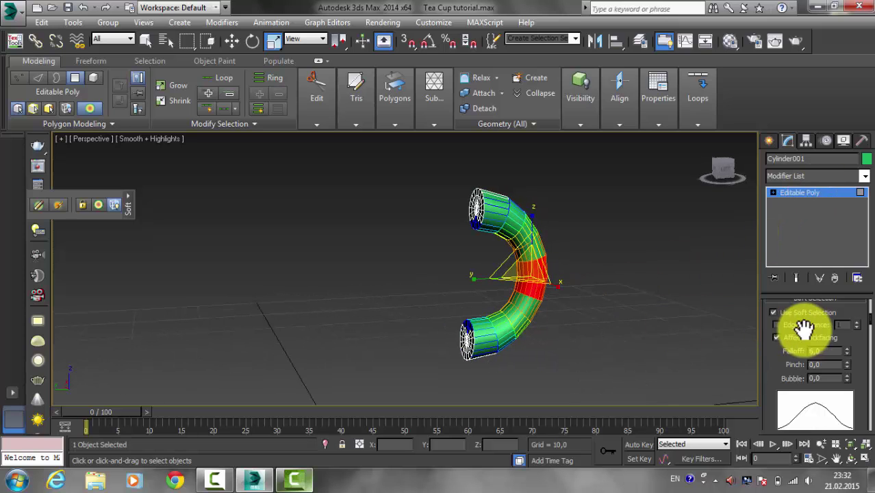
# Turn off soft selection, clear the polygon selection and return the handle to object level.
pyautogui.click(772, 312)
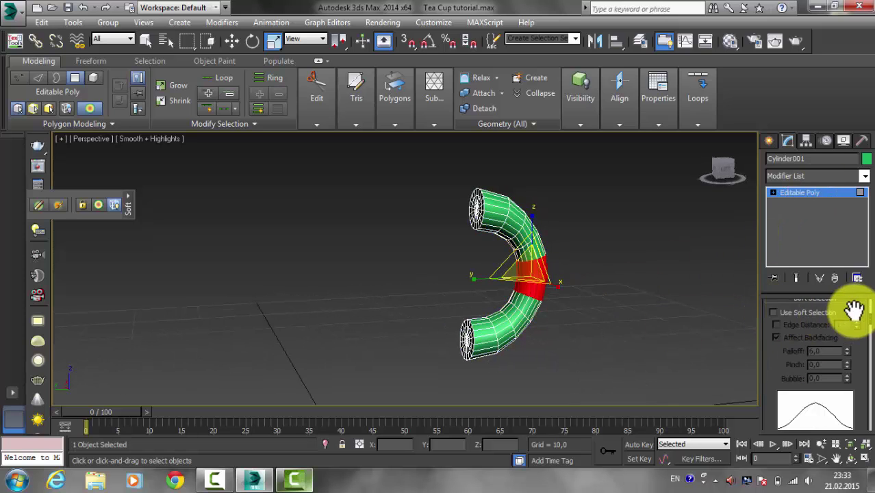
pyautogui.moveTo(854, 315); pyautogui.dragTo(855, 476)
pyautogui.moveTo(851, 345); pyautogui.dragTo(851, 365)
pyautogui.click(655, 267)
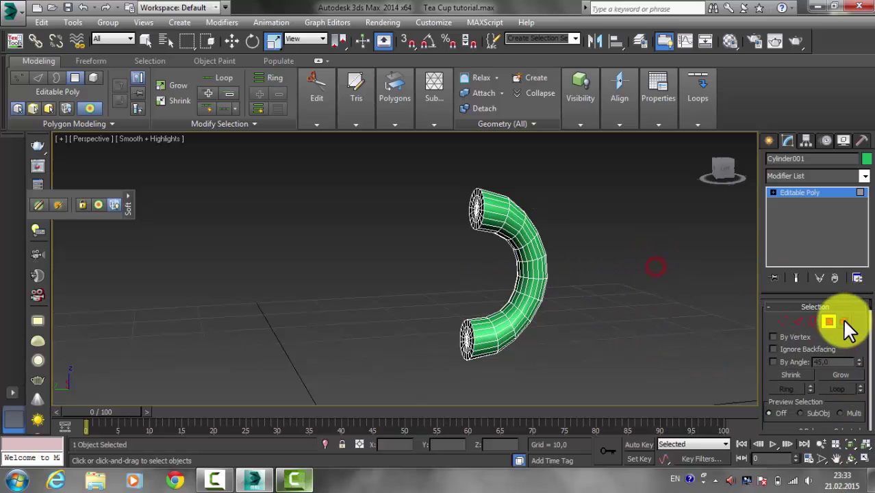
pyautogui.click(829, 322)
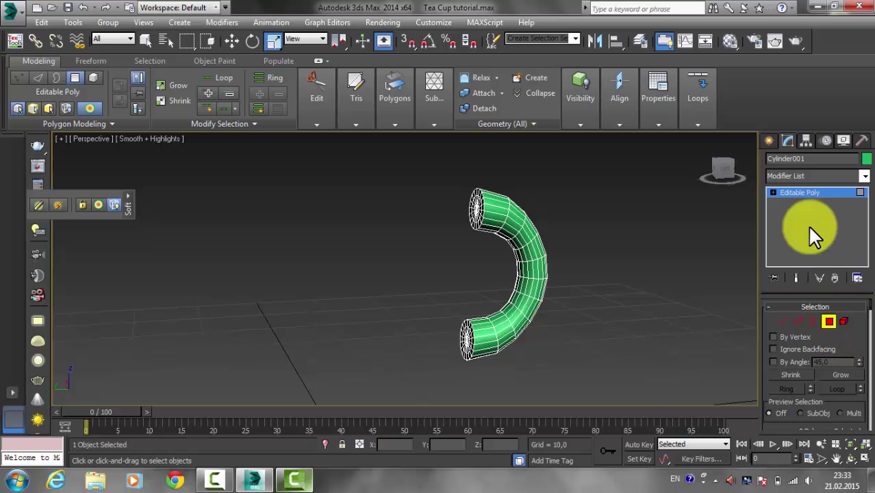
pyautogui.click(822, 194)
# Unhide all objects to bring the mug back beside the reshaped handle.
pyautogui.keyDown('alt'); pyautogui.moveTo(721, 215); pyautogui.dragTo(625, 267, button='middle'); pyautogui.keyUp('alt')
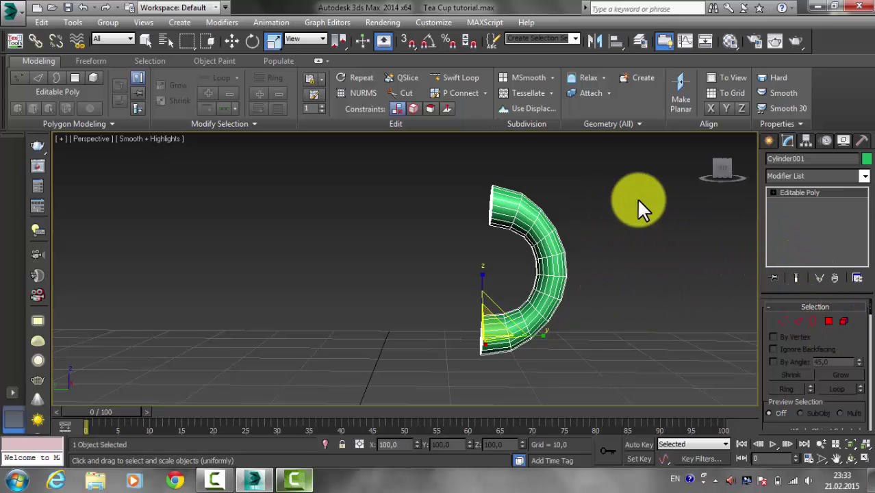
pyautogui.rightClick(646, 231)
pyautogui.click(670, 164)
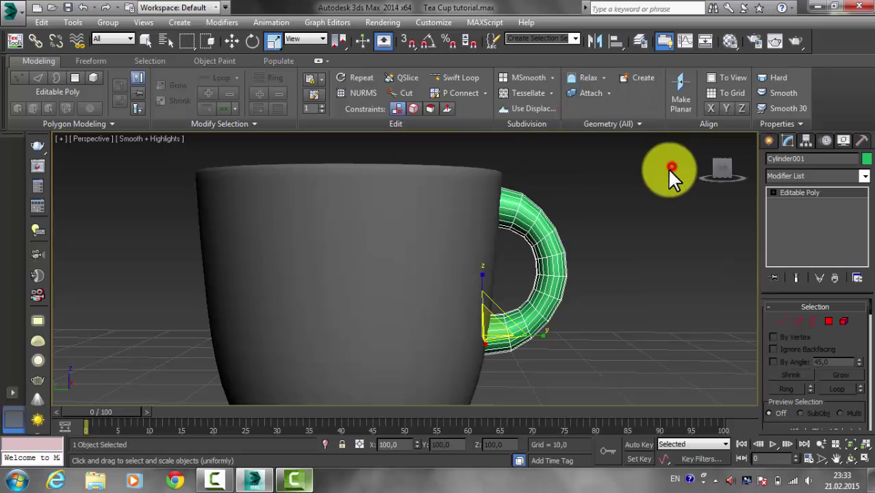
# Apply a TurboSmooth modifier to the cup's handle and clear the selection.
pyautogui.click(621, 250)
pyautogui.scroll(-4, 620, 250)
pyautogui.moveTo(617, 250)
pyautogui.keyDown('alt'); pyautogui.mouseDown(button='middle')
pyautogui.moveTo(593, 256)
pyautogui.moveTo(627, 258)
pyautogui.mouseUp(button='middle'); pyautogui.keyUp('alt')
pyautogui.scroll(1, 626, 258)
pyautogui.scroll(3, 625, 255)
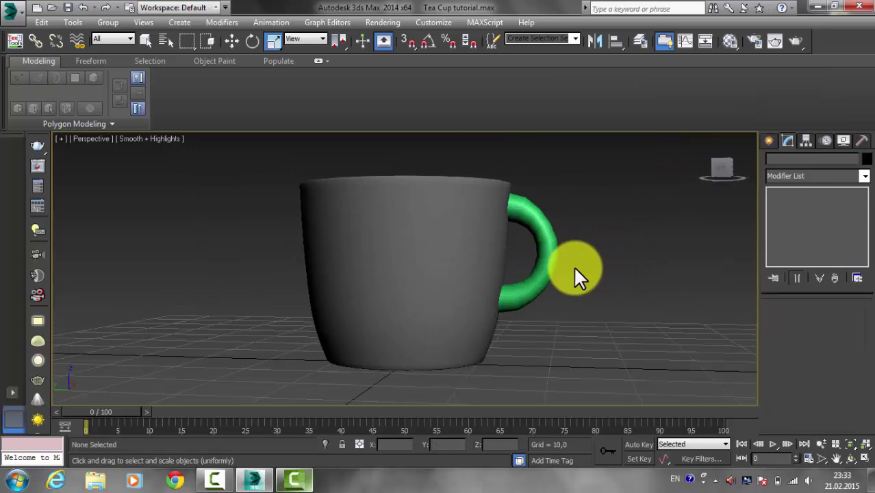
pyautogui.click(547, 236)
pyautogui.click(864, 177)
pyautogui.moveTo(865, 252); pyautogui.dragTo(865, 467)
pyautogui.click(819, 302)
pyautogui.click(670, 264)
pyautogui.keyDown('alt'); pyautogui.moveTo(628, 277); pyautogui.dragTo(558, 279, button='middle'); pyautogui.keyUp('alt')
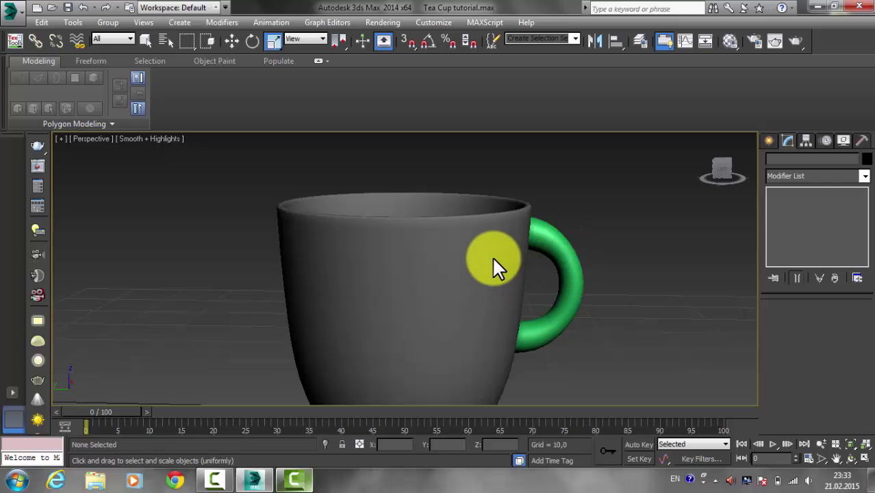
# Unfreeze all objects to make the mug body editable again.
pyautogui.rightClick(596, 217)
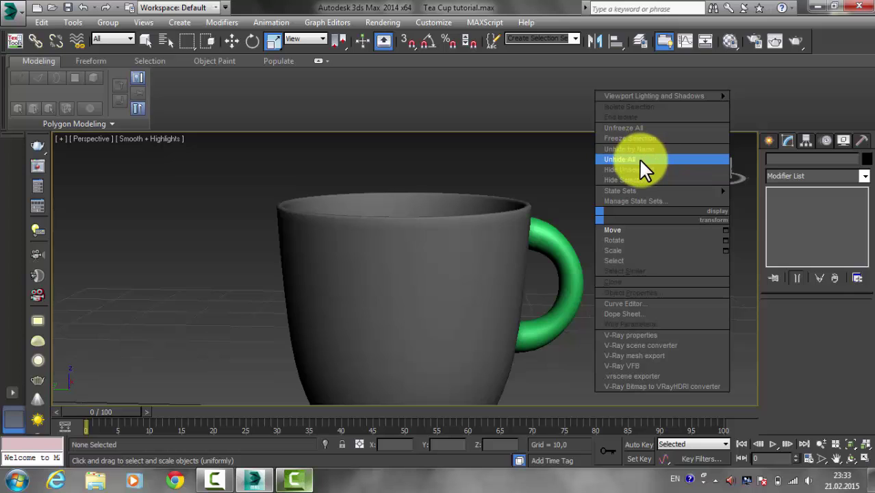
pyautogui.click(623, 128)
pyautogui.keyDown('alt'); pyautogui.moveTo(656, 133); pyautogui.dragTo(596, 256, button='middle'); pyautogui.keyUp('alt')
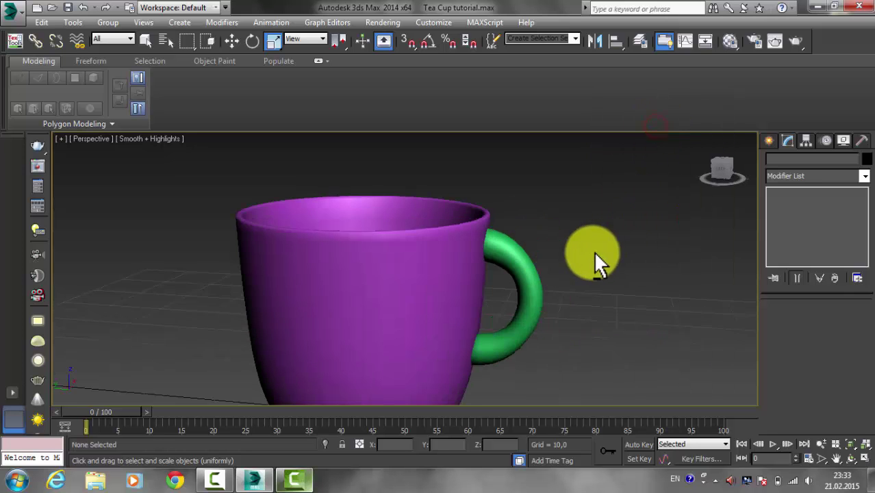
# Change the mug body's object color to dark red from the 3ds Max palette.
pyautogui.click(440, 281)
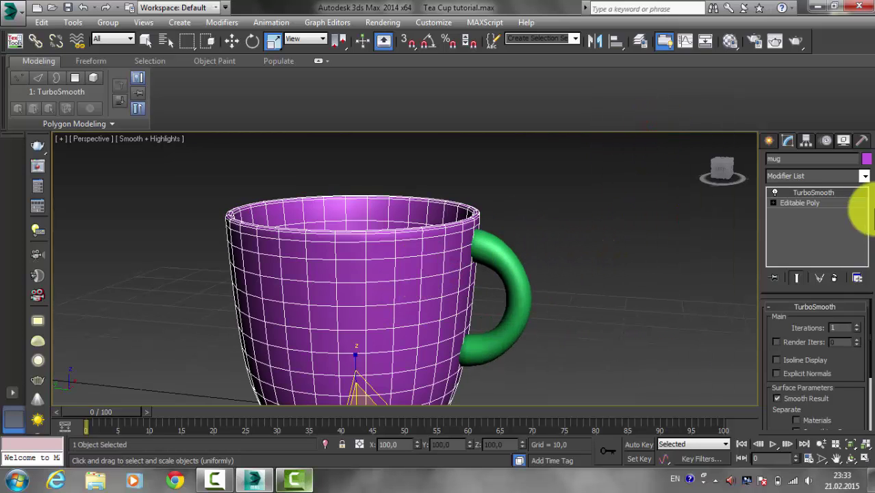
pyautogui.click(867, 158)
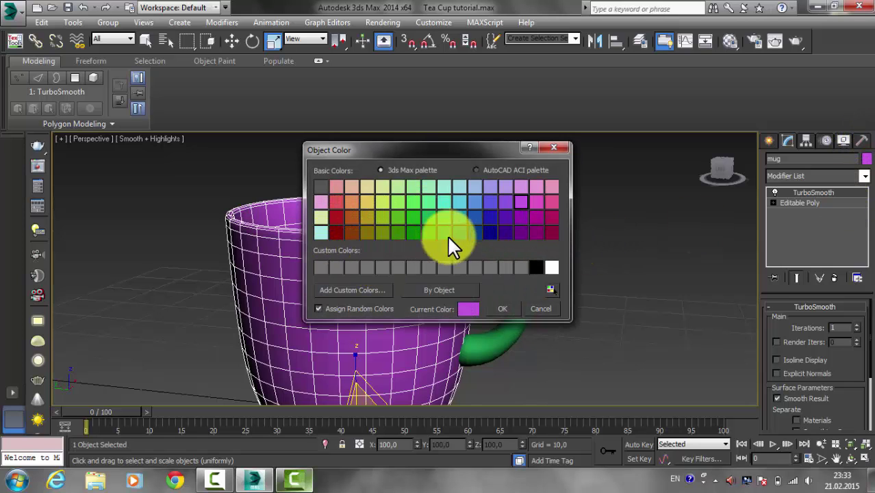
pyautogui.click(337, 233)
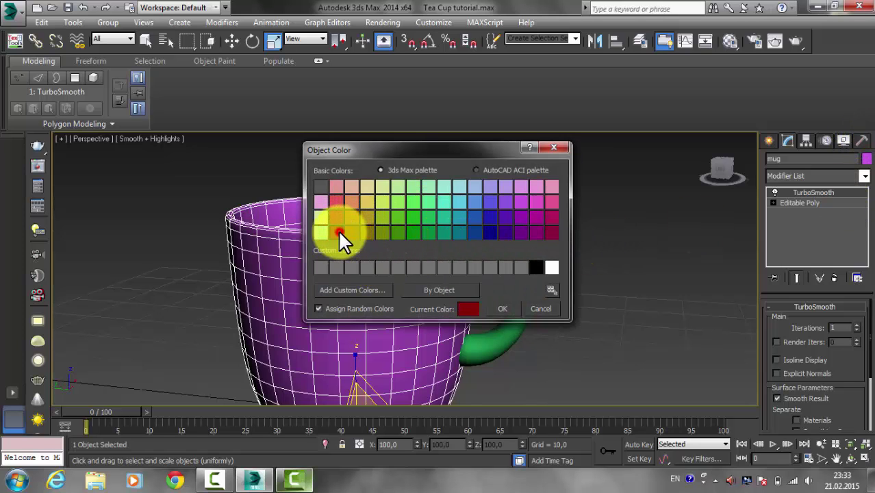
pyautogui.click(502, 308)
# Give the handle the same dark red object color as the mug and clear the selection.
pyautogui.click(522, 279)
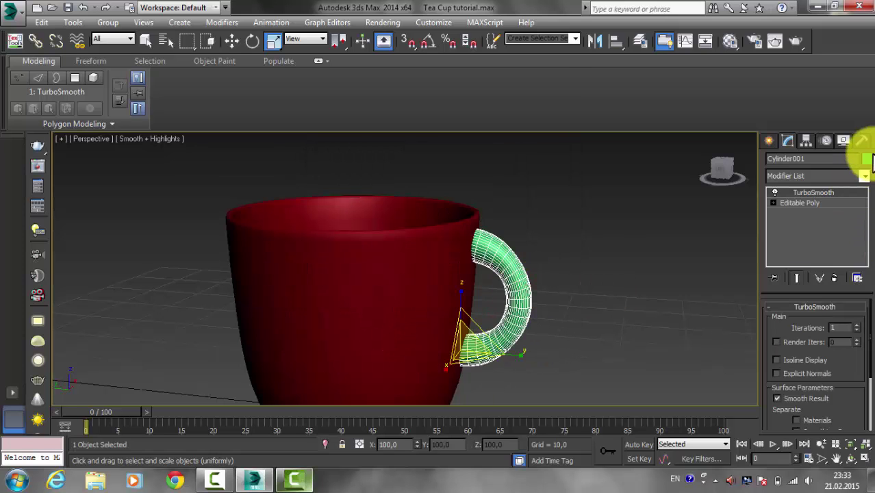
pyautogui.click(866, 159)
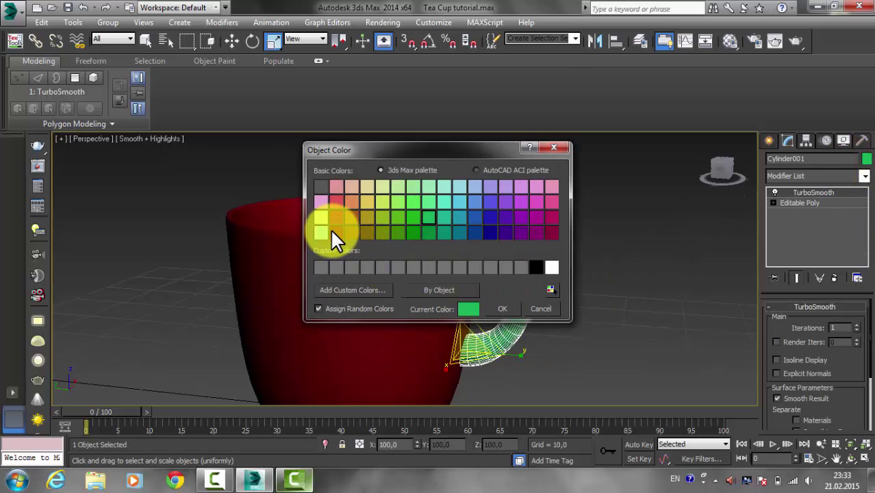
pyautogui.click(334, 232)
pyautogui.click(502, 309)
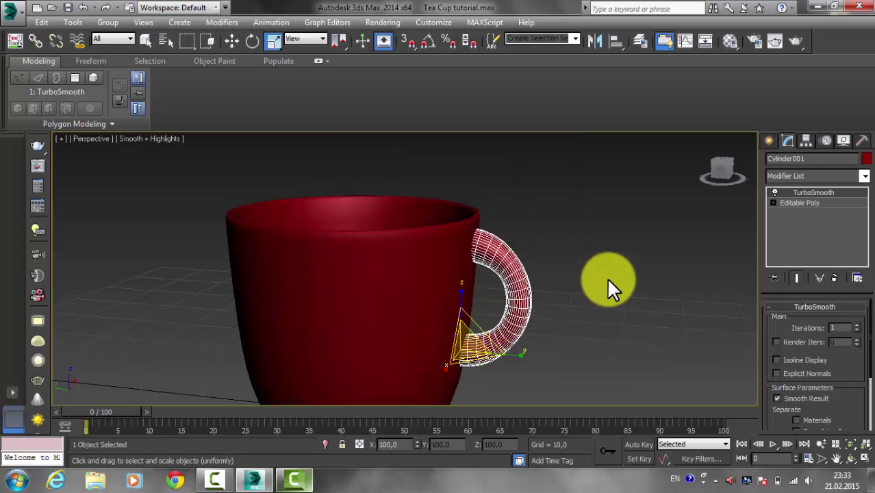
pyautogui.click(608, 280)
# Examine the red cup from several angles and distances, checking how the handle meets the wall.
pyautogui.scroll(-4, 609, 280)
pyautogui.keyDown('alt'); pyautogui.moveTo(578, 265); pyautogui.dragTo(548, 267, button='middle'); pyautogui.keyUp('alt')
pyautogui.scroll(3, 547, 278)
pyautogui.scroll(-2, 547, 250)
pyautogui.scroll(2, 586, 207)
pyautogui.scroll(-3, 547, 267)
pyautogui.keyDown('alt'); pyautogui.moveTo(548, 267); pyautogui.dragTo(589, 284, button='middle'); pyautogui.keyUp('alt')
pyautogui.scroll(3, 524, 274)
pyautogui.scroll(3, 532, 277)
pyautogui.scroll(-2, 558, 293)
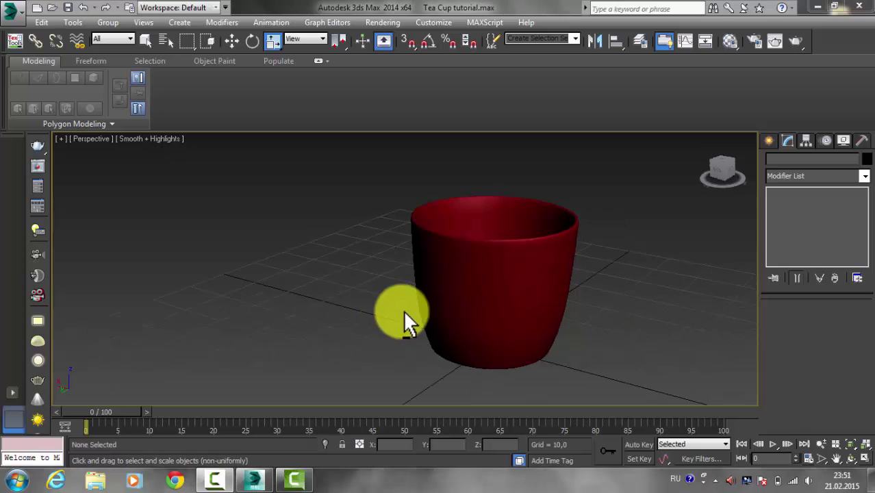
# Delete the TurboSmooth modifier from the handle's modifier stack.
pyautogui.keyDown('alt'); pyautogui.moveTo(404, 312); pyautogui.dragTo(617, 314, button='middle'); pyautogui.keyUp('alt')
pyautogui.moveTo(404, 311); pyautogui.dragTo(532, 299, button='middle')
pyautogui.keyDown('alt'); pyautogui.moveTo(440, 316); pyautogui.dragTo(455, 238, button='middle'); pyautogui.keyUp('alt')
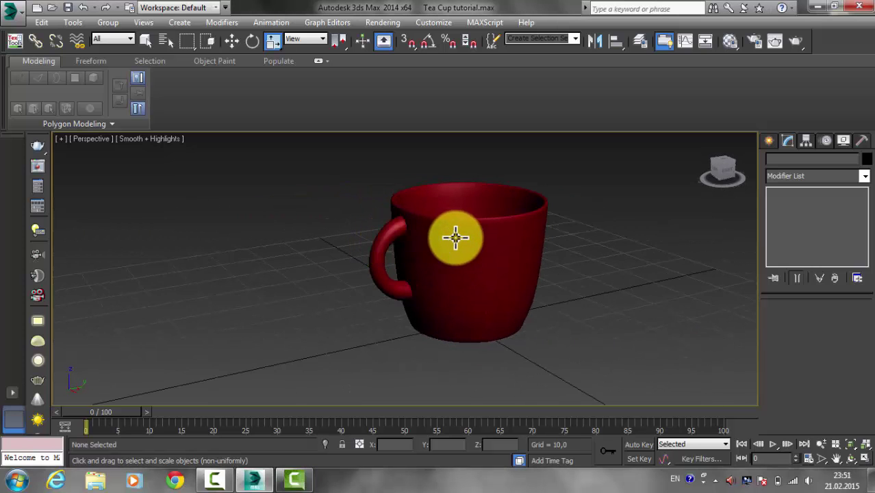
pyautogui.click(396, 234)
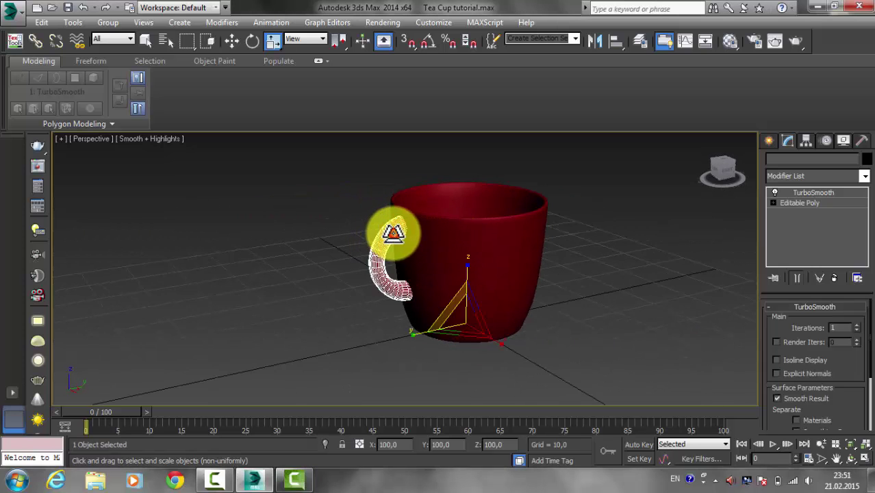
pyautogui.rightClick(809, 192)
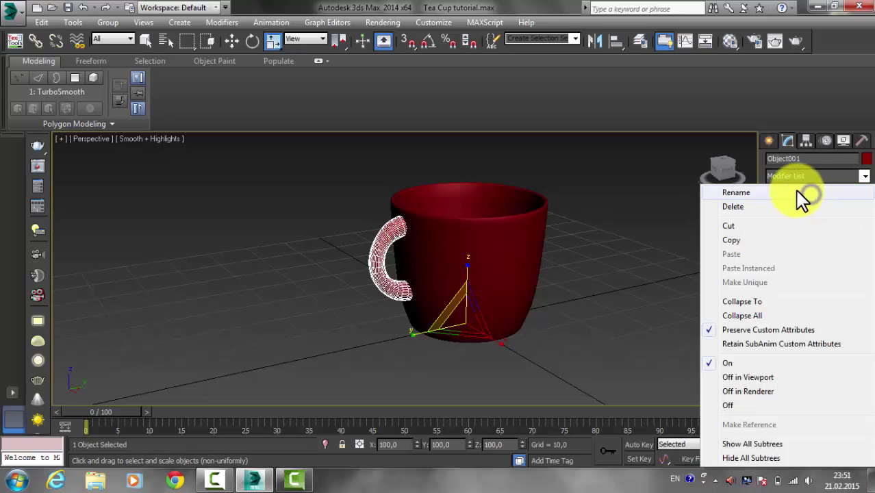
pyautogui.click(743, 208)
# Delete the TurboSmooth modifier from the mug body, leaving it as a plain editable poly.
pyautogui.click(453, 231)
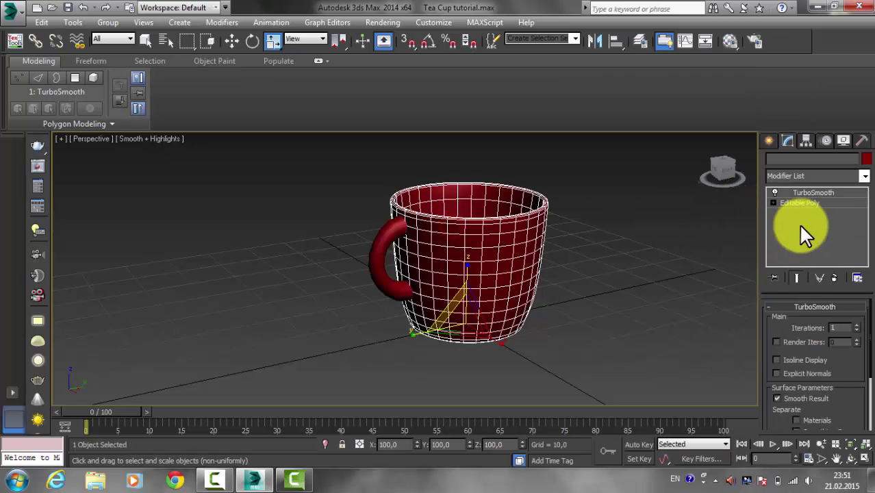
pyautogui.rightClick(808, 191)
pyautogui.click(783, 204)
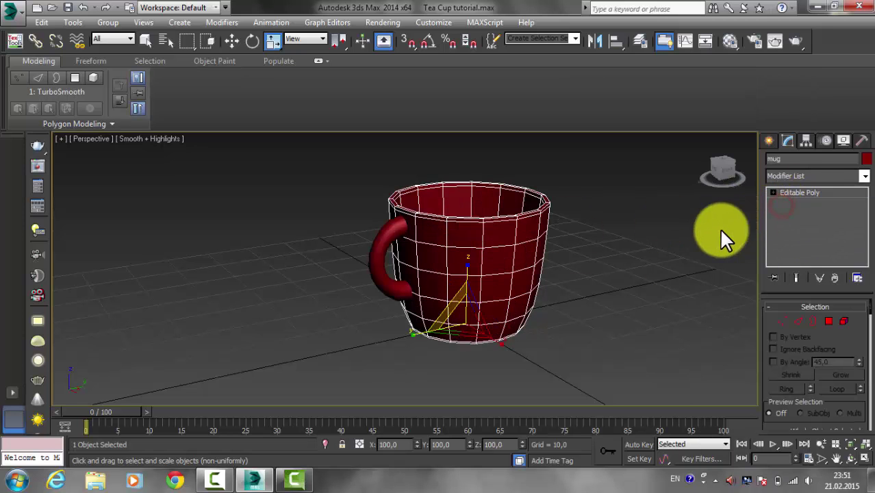
# Attach the handle to the mug body so that both form one editable poly.
pyautogui.keyDown('alt'); pyautogui.moveTo(593, 255); pyautogui.dragTo(620, 235, button='middle'); pyautogui.keyUp('alt')
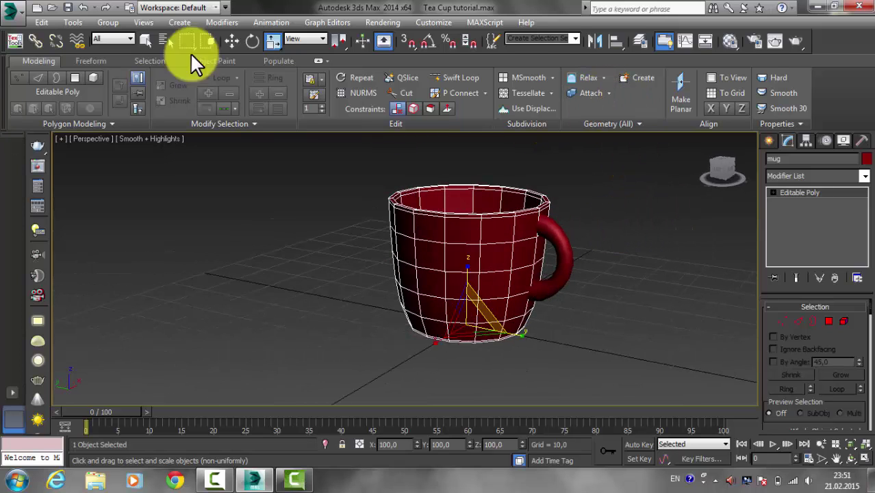
pyautogui.click(582, 94)
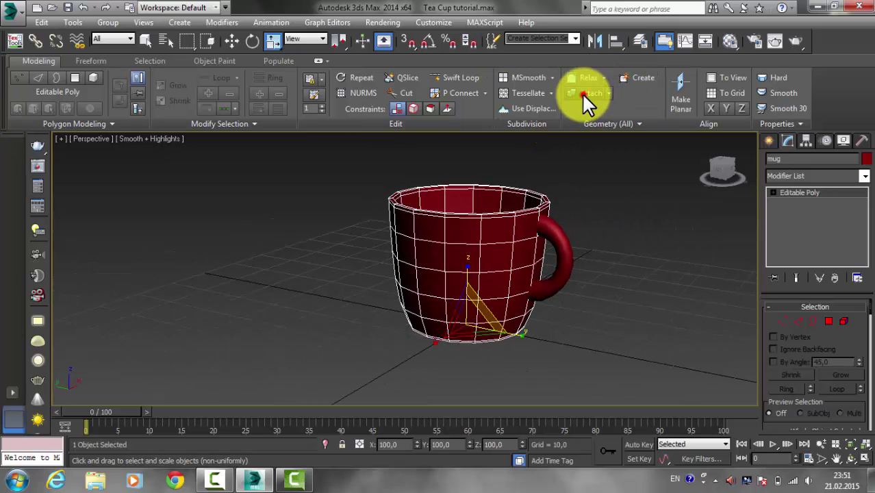
pyautogui.click(562, 248)
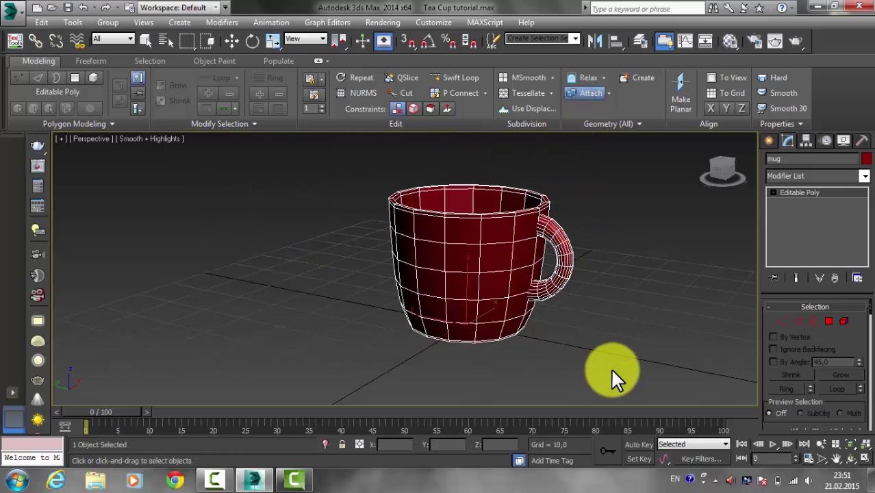
# Apply a TurboSmooth modifier to the combined mug and handle, and clear the selection.
pyautogui.click(865, 179)
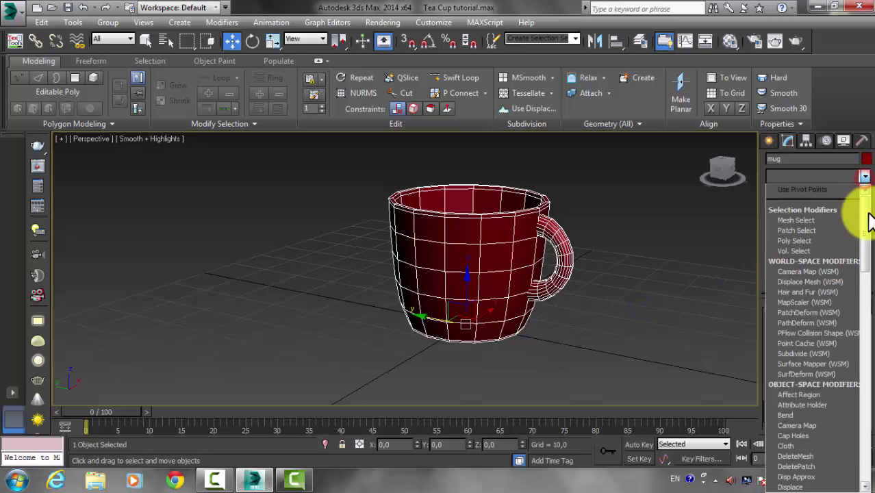
pyautogui.click(865, 176)
pyautogui.moveTo(866, 205); pyautogui.dragTo(865, 420)
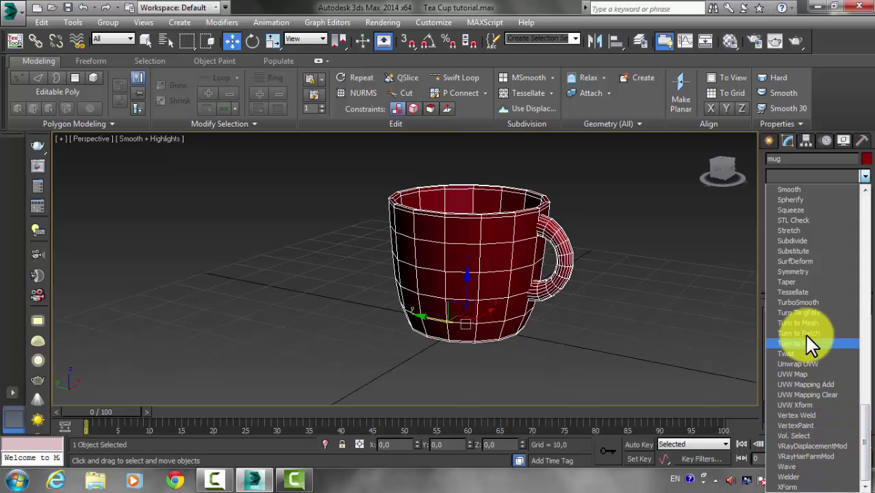
pyautogui.click(797, 302)
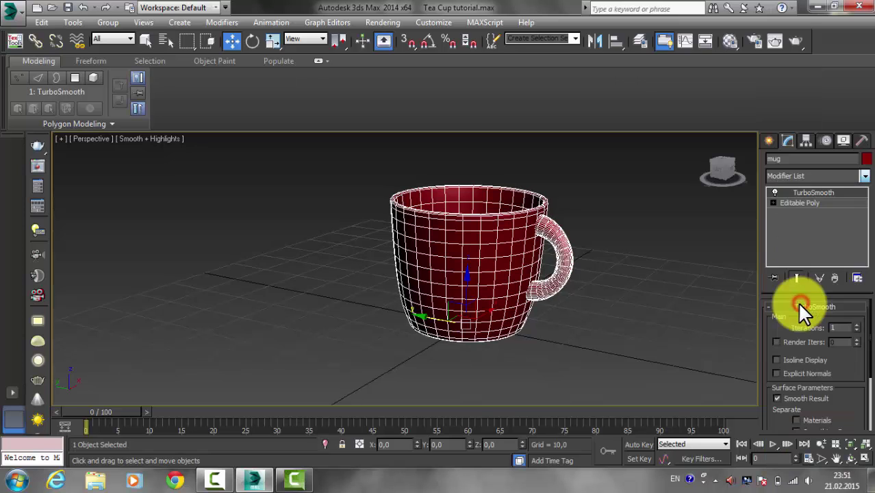
pyautogui.keyDown('alt'); pyautogui.moveTo(649, 244); pyautogui.dragTo(564, 221, button='middle'); pyautogui.keyUp('alt')
pyautogui.click(642, 200)
# Inspect the smoothed one-piece cup up close and from above, and return the perspective view to its home position.
pyautogui.scroll(2, 633, 209)
pyautogui.scroll(-2, 575, 240)
pyautogui.scroll(2, 572, 272)
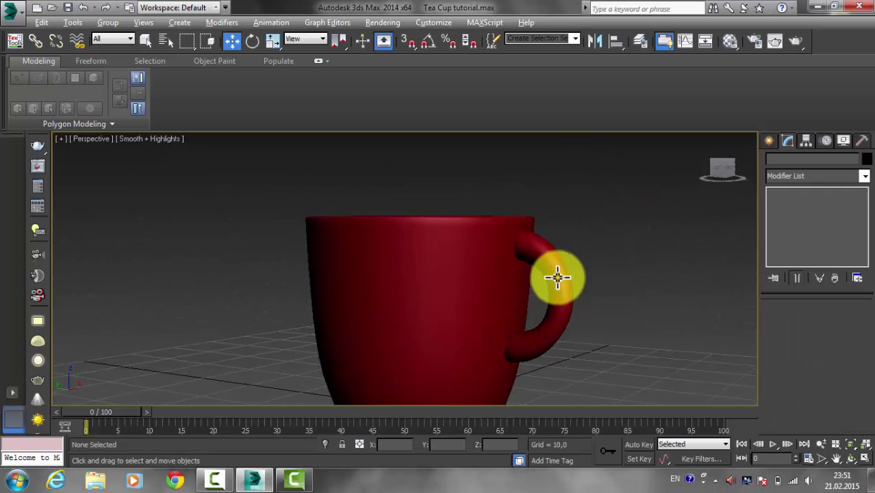
pyautogui.scroll(-3, 558, 278)
pyautogui.keyDown('alt'); pyautogui.moveTo(528, 273); pyautogui.dragTo(520, 229, button='middle'); pyautogui.keyUp('alt')
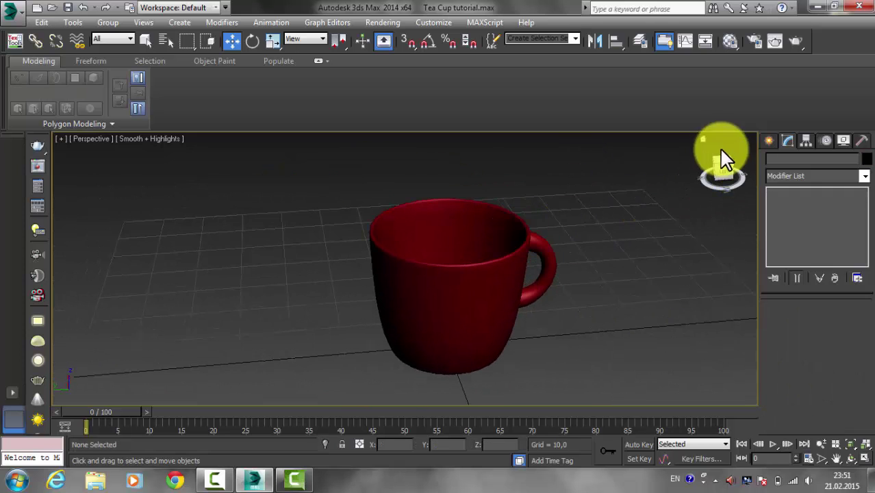
pyautogui.click(704, 140)
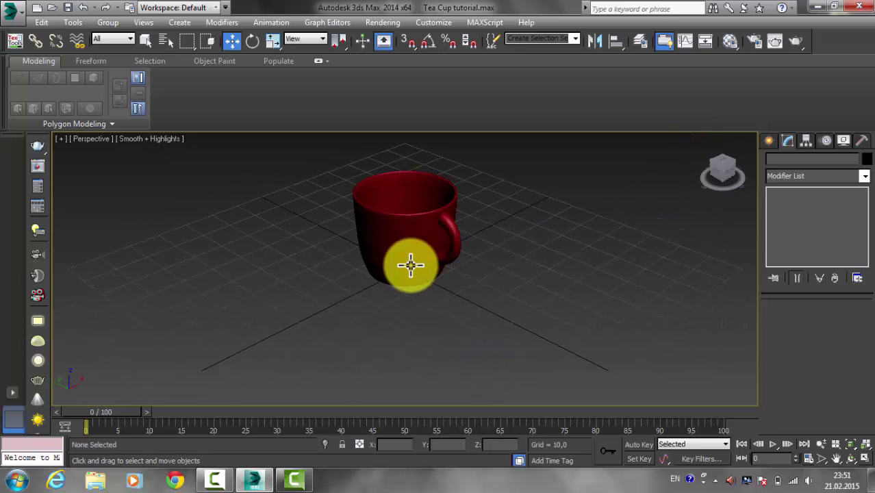